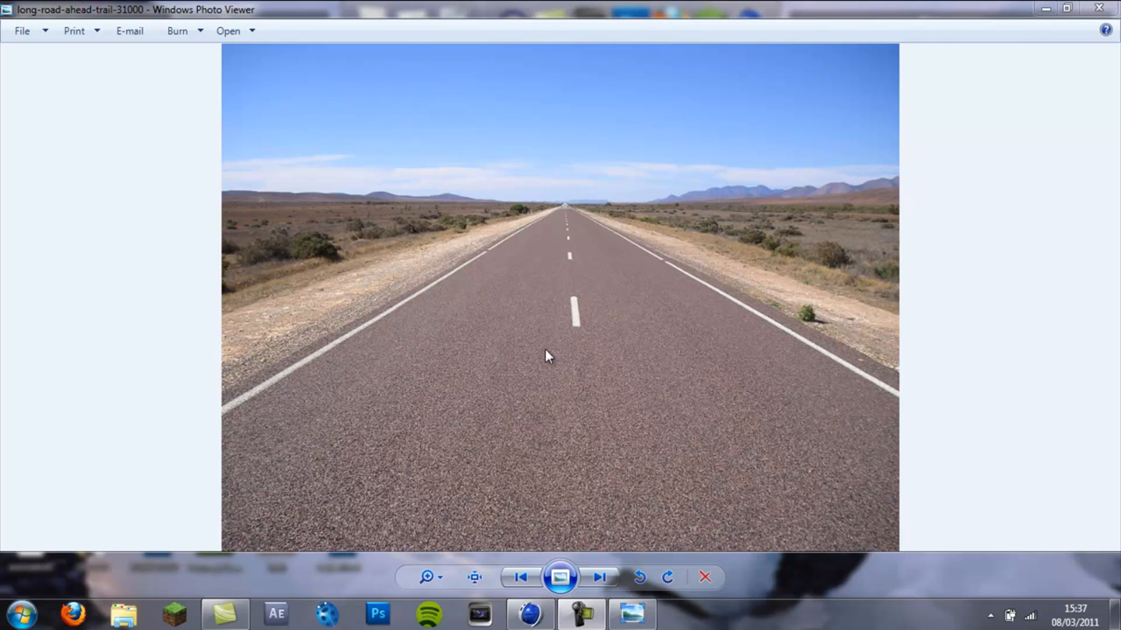
Set the render output to 1280 by 720 pixels in Render Settings
{"action": "left_click", "coordinate": [528, 615]}
{"action": "left_click", "coordinate": [529, 615]}
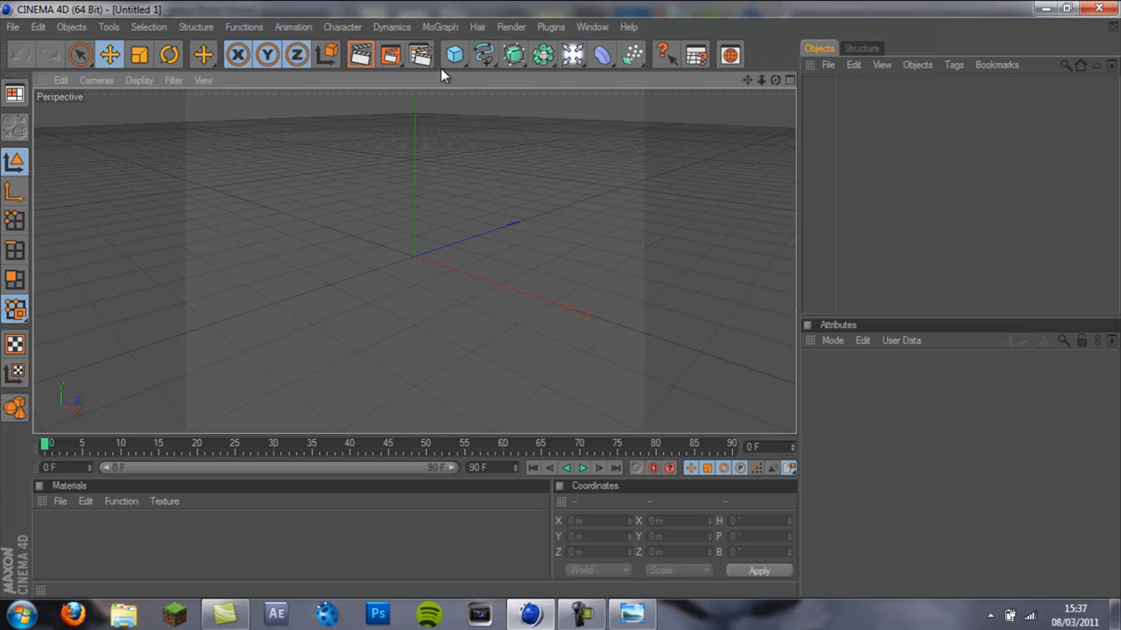
{"action": "left_click", "coordinate": [417, 55]}
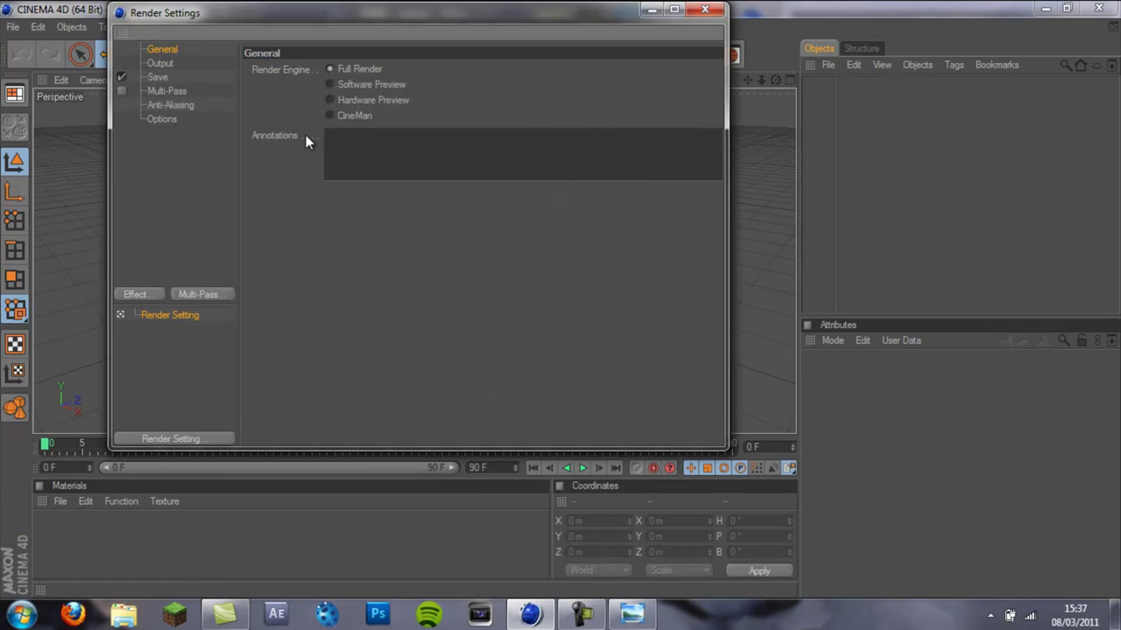
{"action": "left_click", "coordinate": [154, 76]}
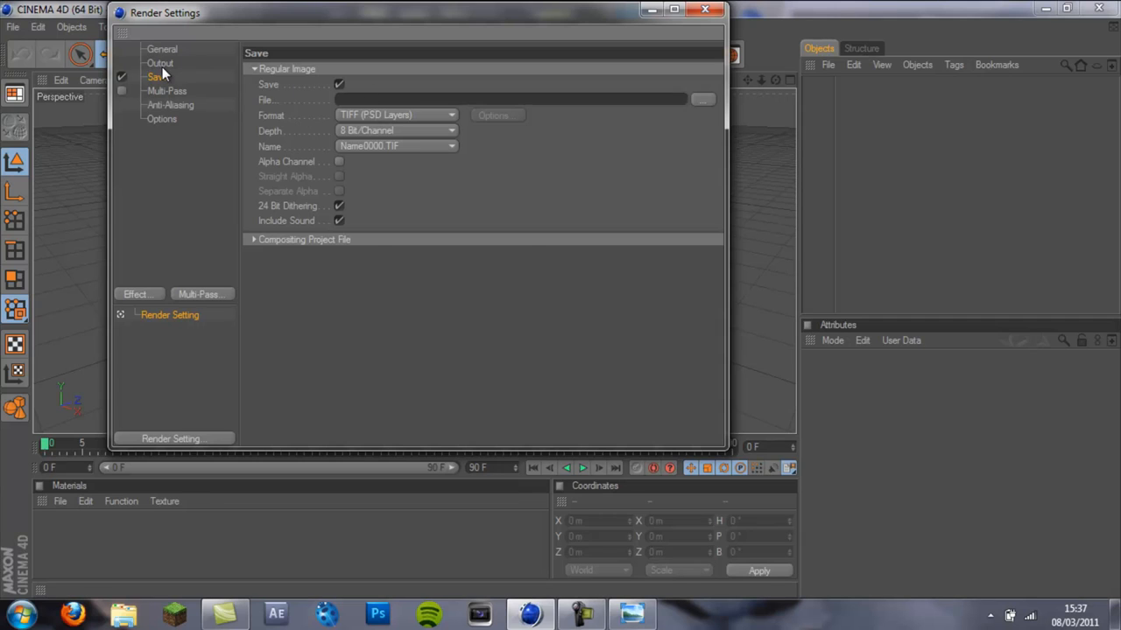
{"action": "left_click", "coordinate": [160, 63]}
{"action": "double_click", "coordinate": [354, 85]}
{"action": "type", "text": "1280"}
{"action": "key", "text": "Tab"}
{"action": "type", "text": "720"}
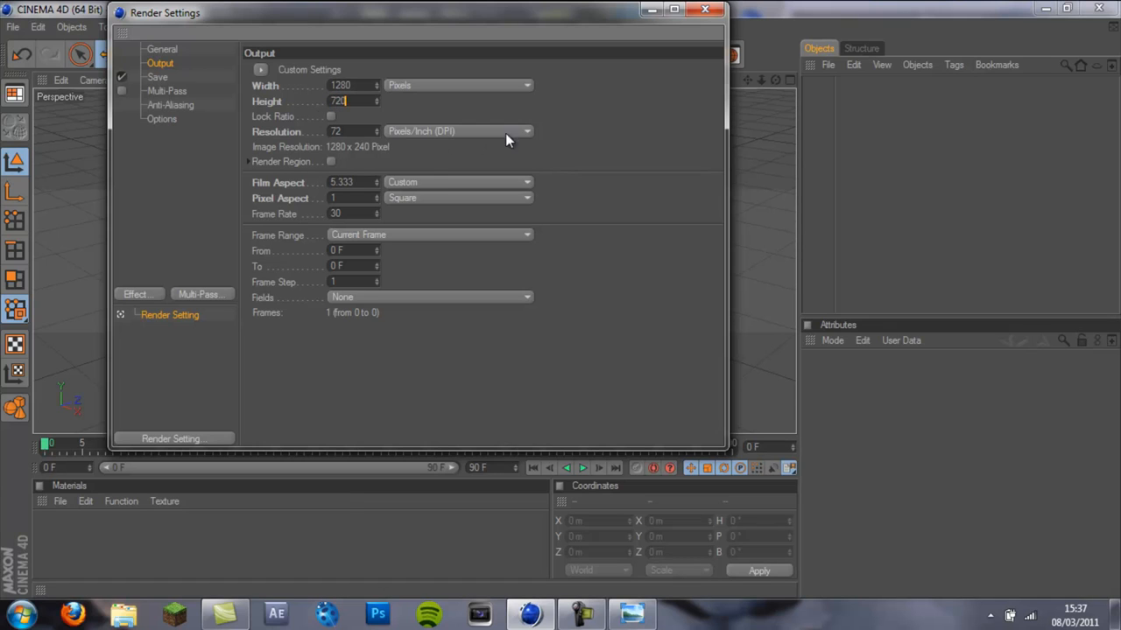
Add a Background object and create a new material for it
{"action": "left_click", "coordinate": [705, 9]}
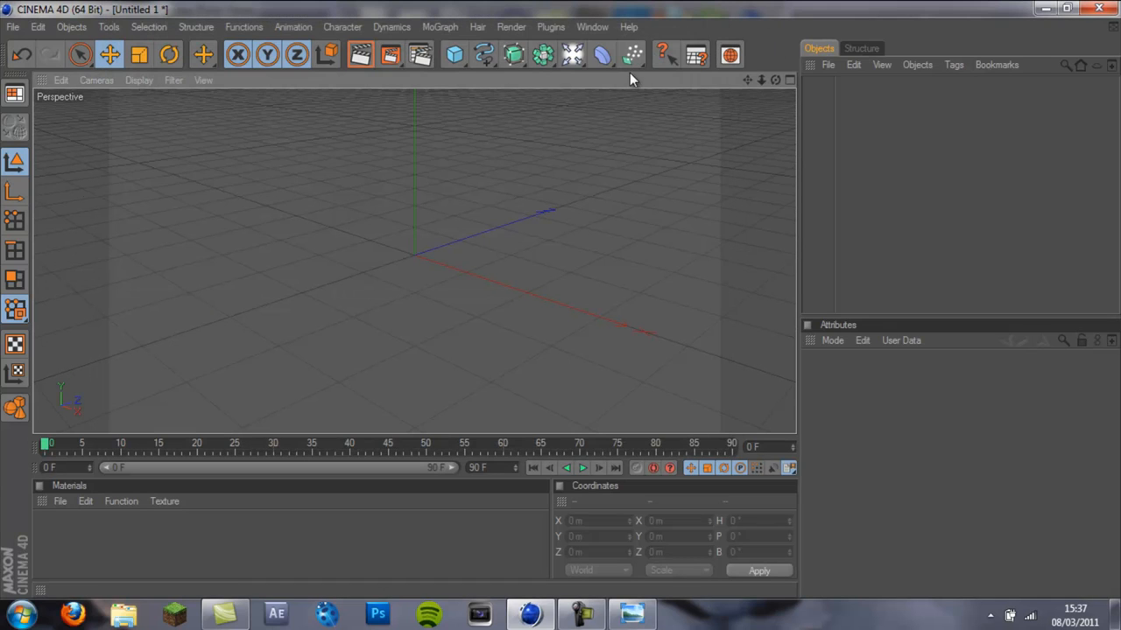
{"action": "left_click", "coordinate": [572, 55]}
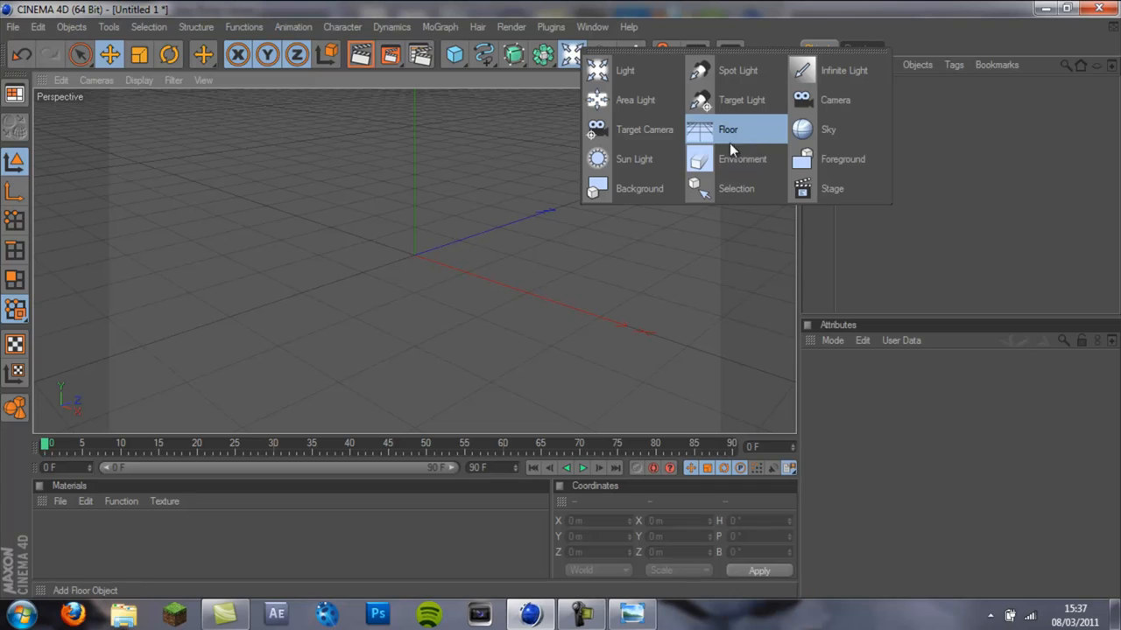
{"action": "left_click", "coordinate": [629, 183]}
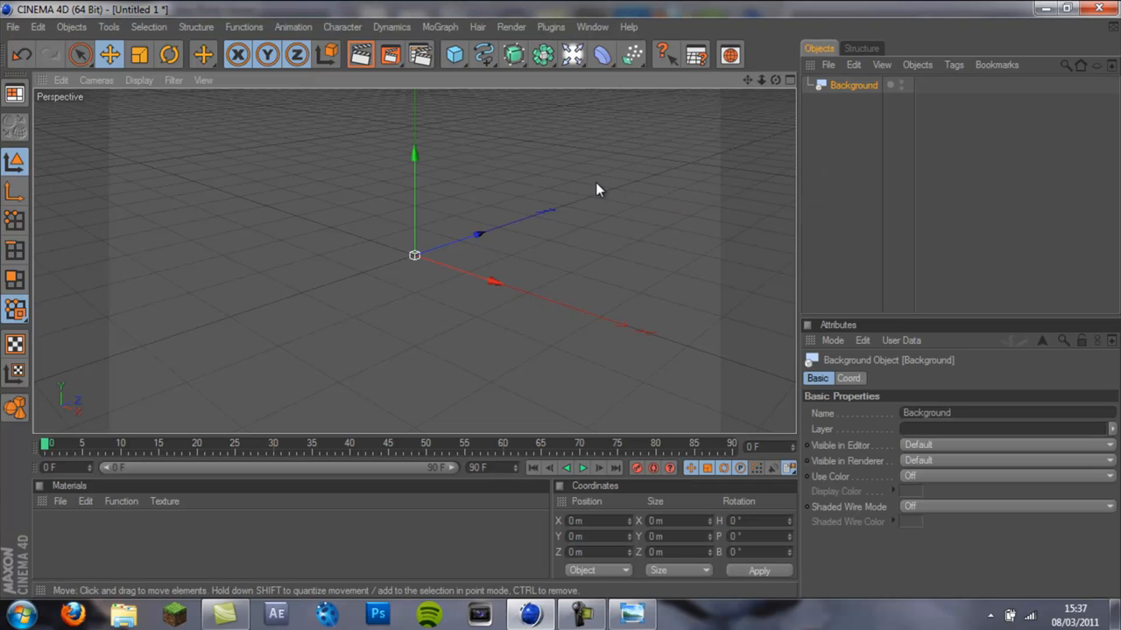
{"action": "double_click", "coordinate": [40, 534]}
{"action": "double_click", "coordinate": [48, 534]}
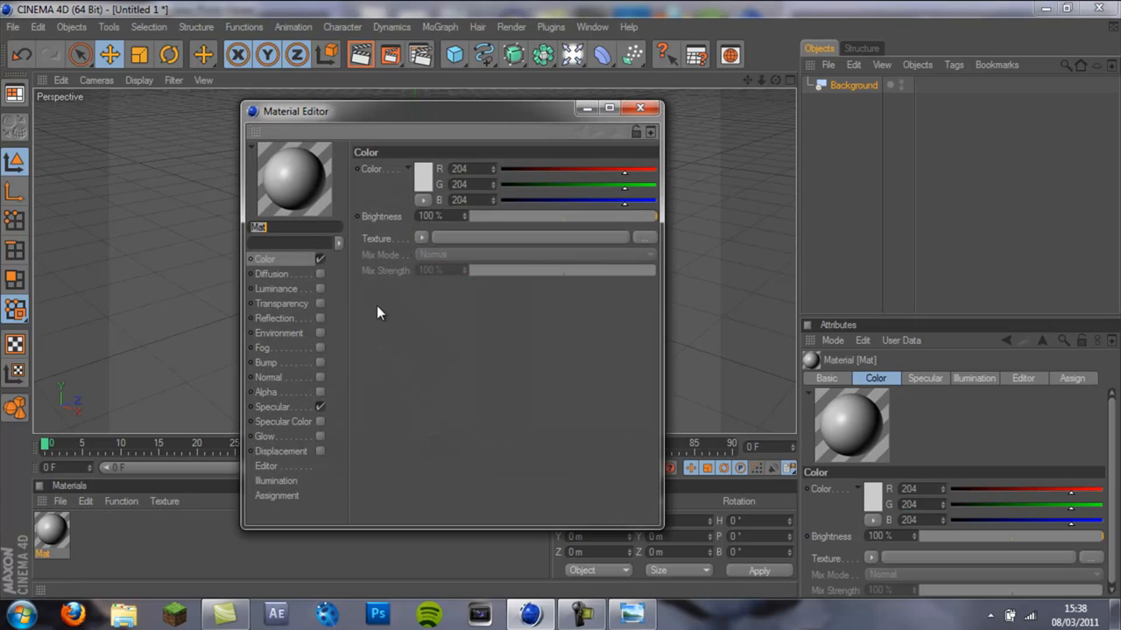
Load the desert road photo into the material's colour and apply it to the Background
{"action": "left_click", "coordinate": [419, 237]}
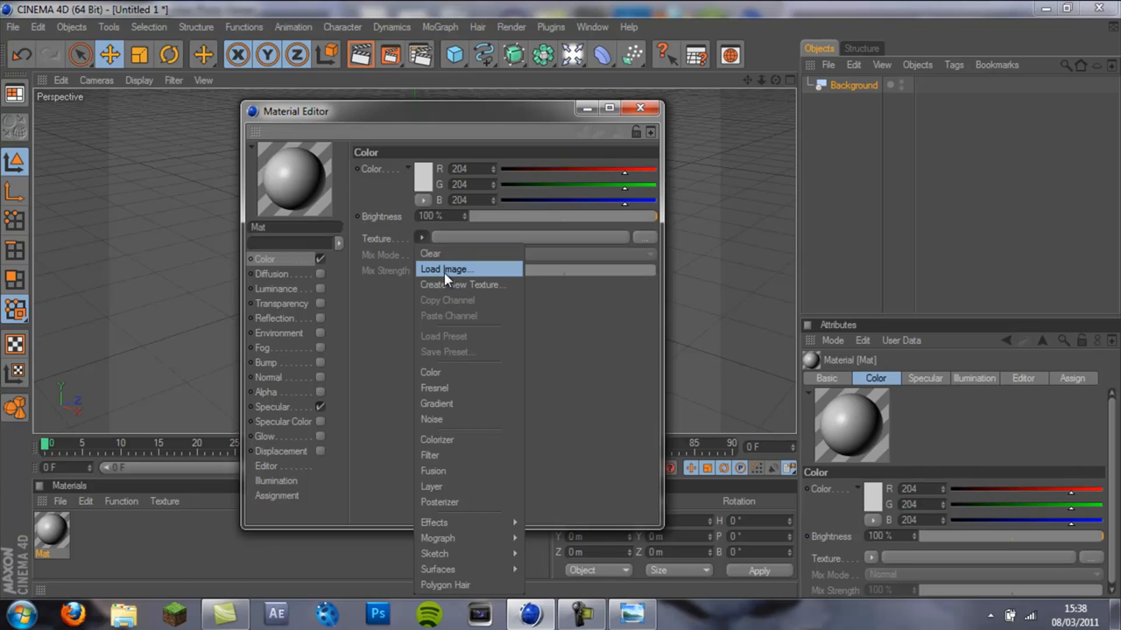
{"action": "left_click", "coordinate": [444, 270]}
{"action": "scroll", "coordinate": [652, 310], "scroll_direction": "down", "scroll_amount": 5}
{"action": "scroll", "coordinate": [657, 307], "scroll_direction": "down", "scroll_amount": 3}
{"action": "scroll", "coordinate": [657, 307], "scroll_direction": "down", "scroll_amount": 3}
{"action": "scroll", "coordinate": [659, 304], "scroll_direction": "up", "scroll_amount": 2}
{"action": "scroll", "coordinate": [659, 300], "scroll_direction": "up", "scroll_amount": 2}
{"action": "scroll", "coordinate": [658, 301], "scroll_direction": "down", "scroll_amount": 3}
{"action": "scroll", "coordinate": [658, 300], "scroll_direction": "down", "scroll_amount": 3}
{"action": "scroll", "coordinate": [657, 301], "scroll_direction": "down", "scroll_amount": 1}
{"action": "scroll", "coordinate": [659, 301], "scroll_direction": "down", "scroll_amount": 3}
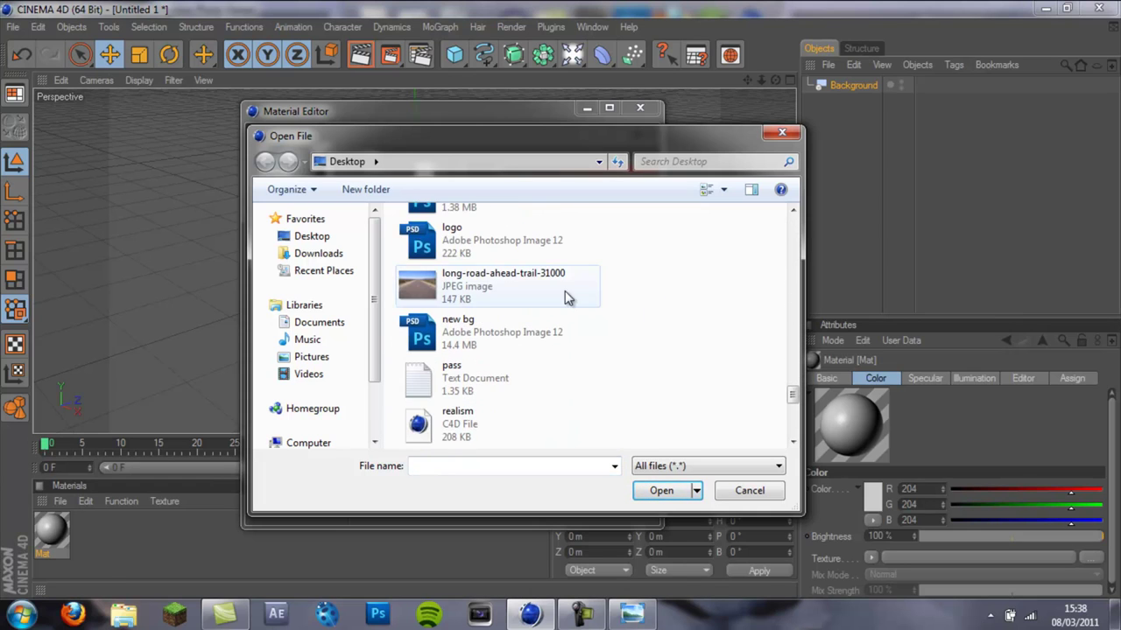
{"action": "double_click", "coordinate": [464, 293]}
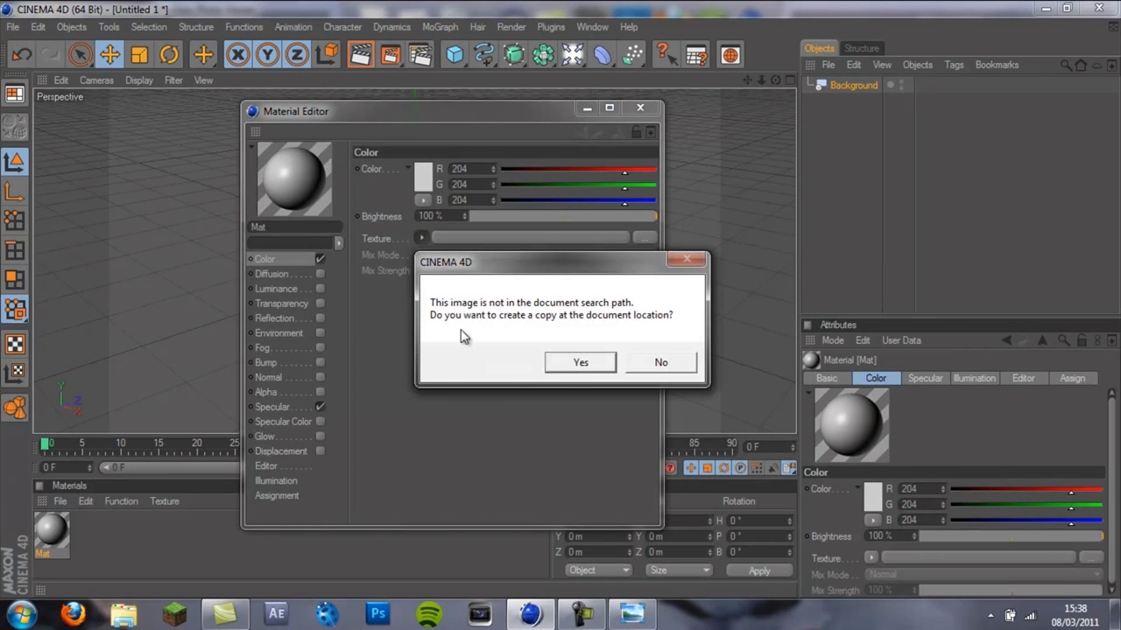
{"action": "left_click", "coordinate": [580, 363]}
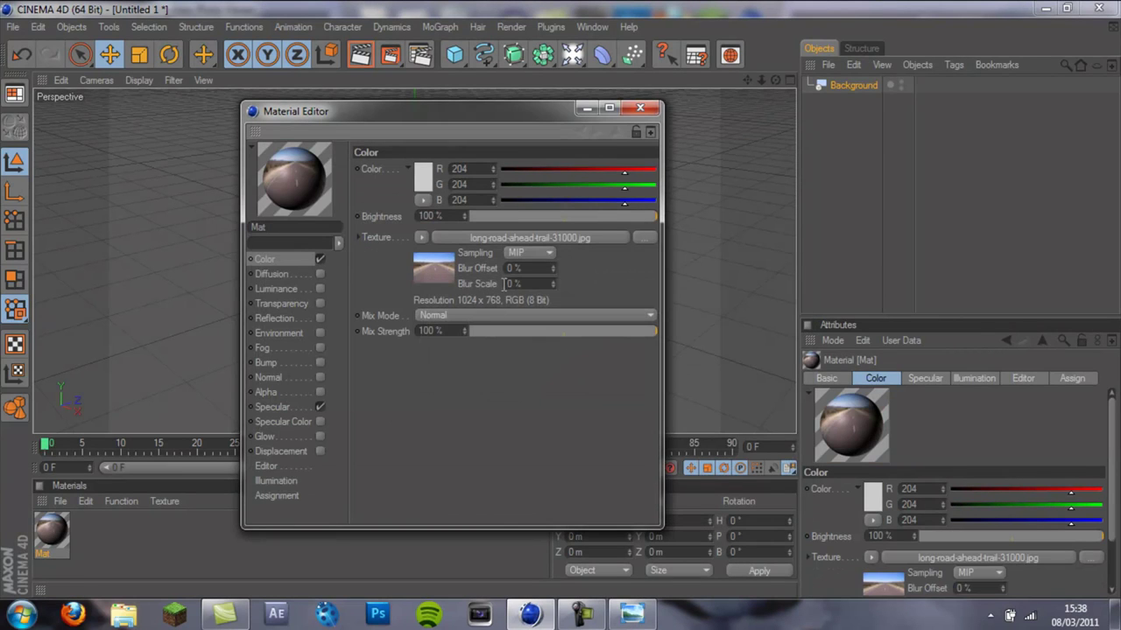
{"action": "left_click", "coordinate": [640, 108]}
{"action": "left_click_drag", "start_coordinate": [51, 530], "coordinate": [851, 85]}
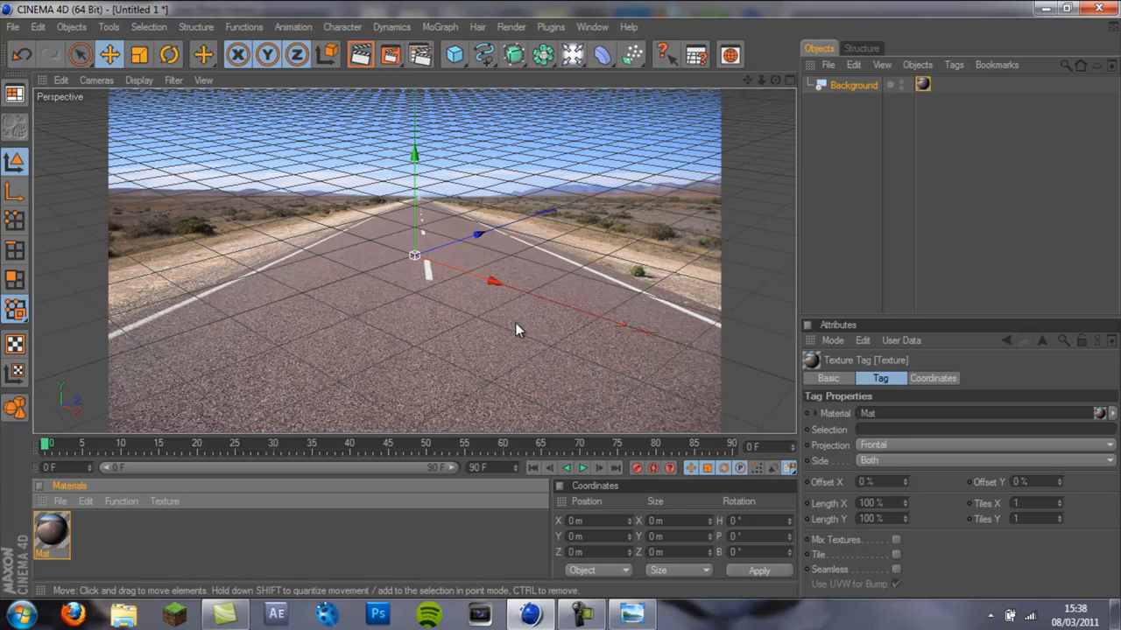
Add a Plane and rotate it 45° about its heading axis
{"action": "left_click", "coordinate": [1008, 178]}
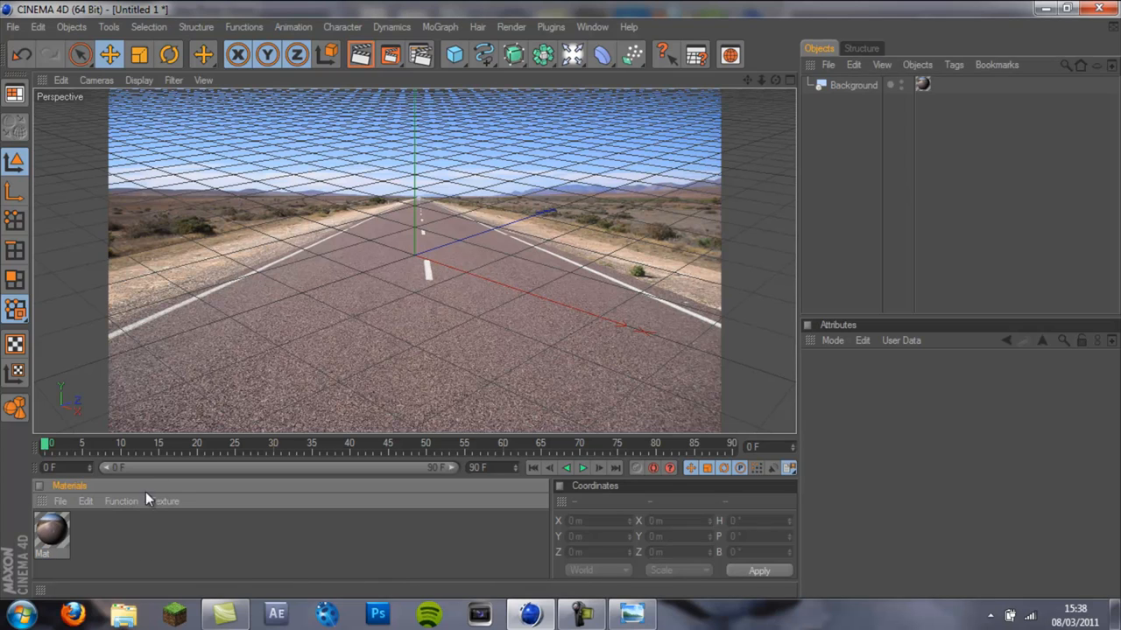
{"action": "left_click", "coordinate": [454, 54]}
{"action": "left_click", "coordinate": [595, 99]}
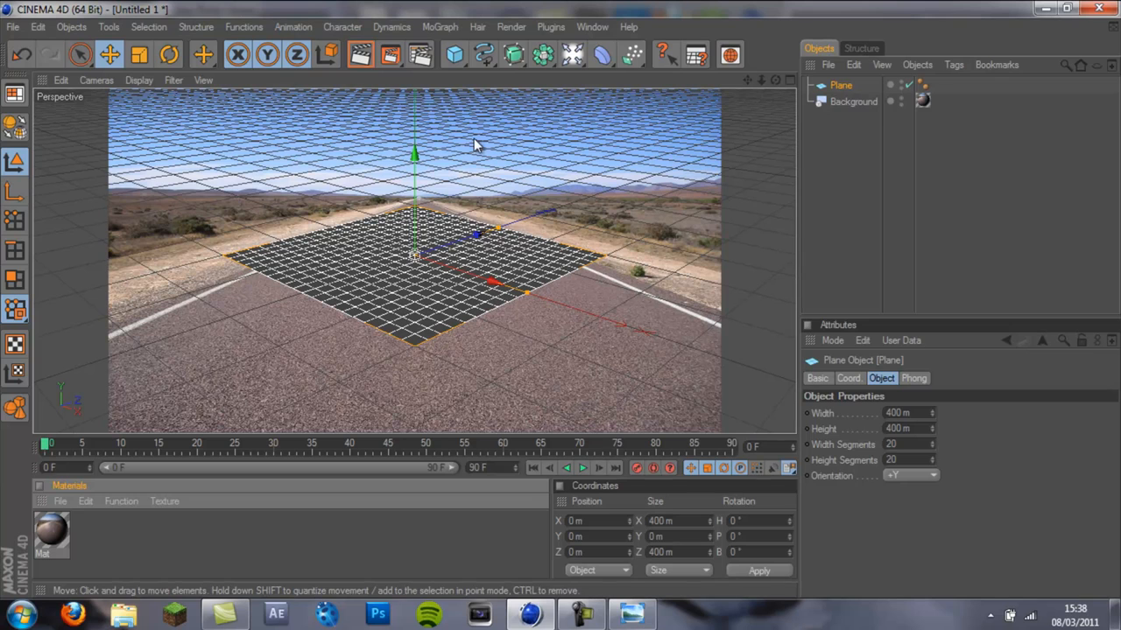
{"action": "left_click", "coordinate": [169, 54]}
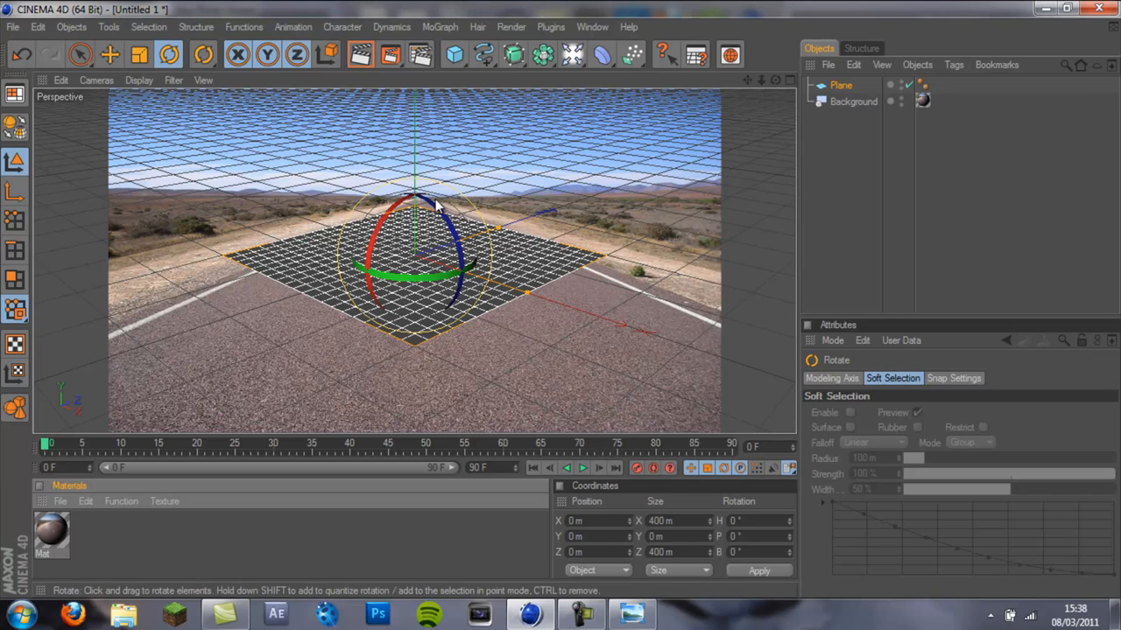
{"action": "left_click_drag", "start_coordinate": [398, 277], "coordinate": [440, 276]}
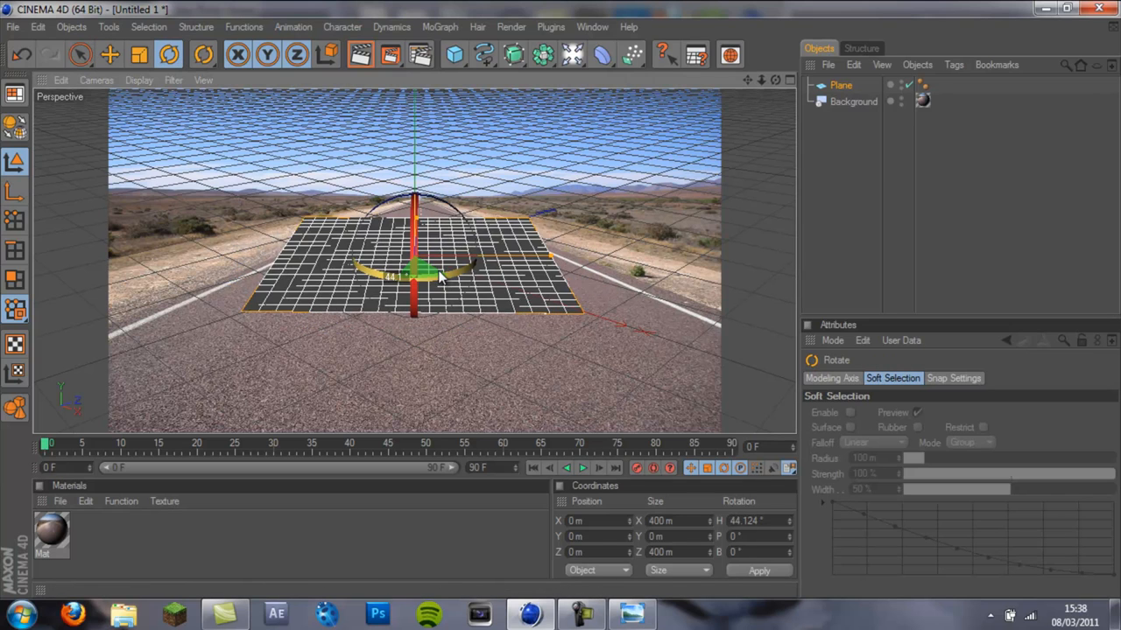
{"action": "left_click_drag", "start_coordinate": [441, 276], "coordinate": [437, 277]}
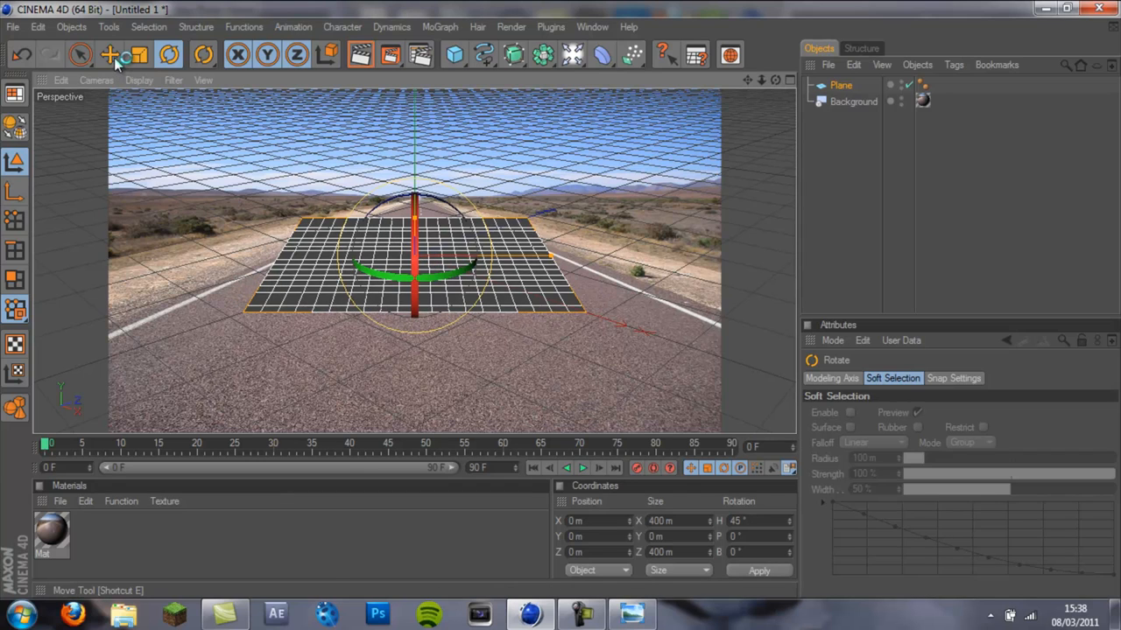
Resize the plane to 1000 m by 1000 m
{"action": "left_click", "coordinate": [110, 55]}
{"action": "left_click", "coordinate": [842, 85]}
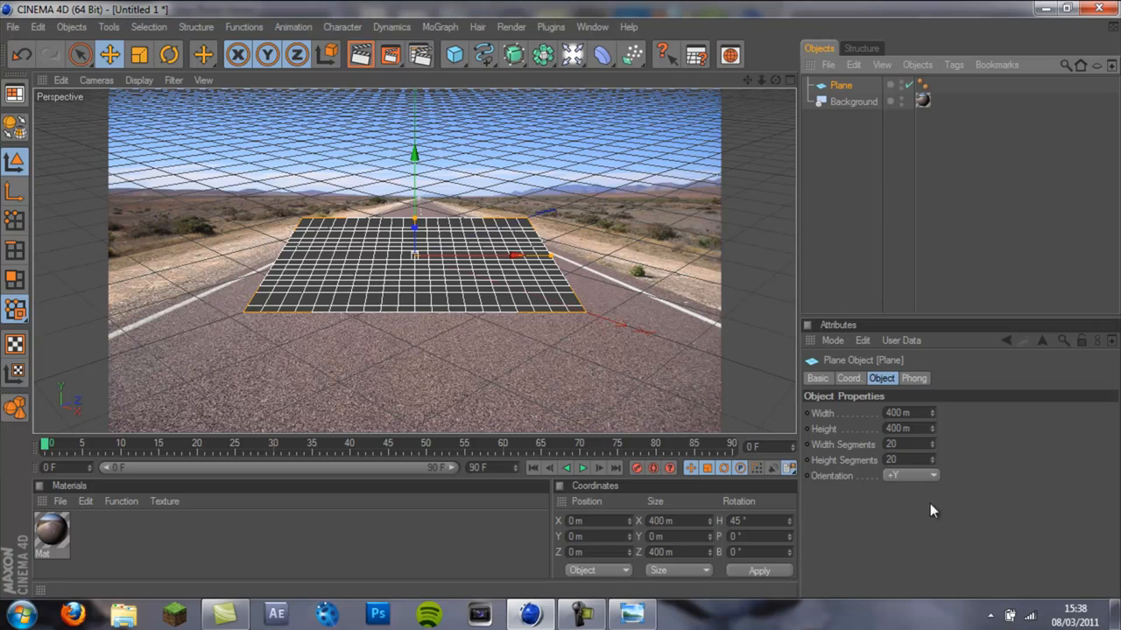
{"action": "double_click", "coordinate": [902, 413]}
{"action": "type", "text": "1000"}
{"action": "key", "text": "Tab"}
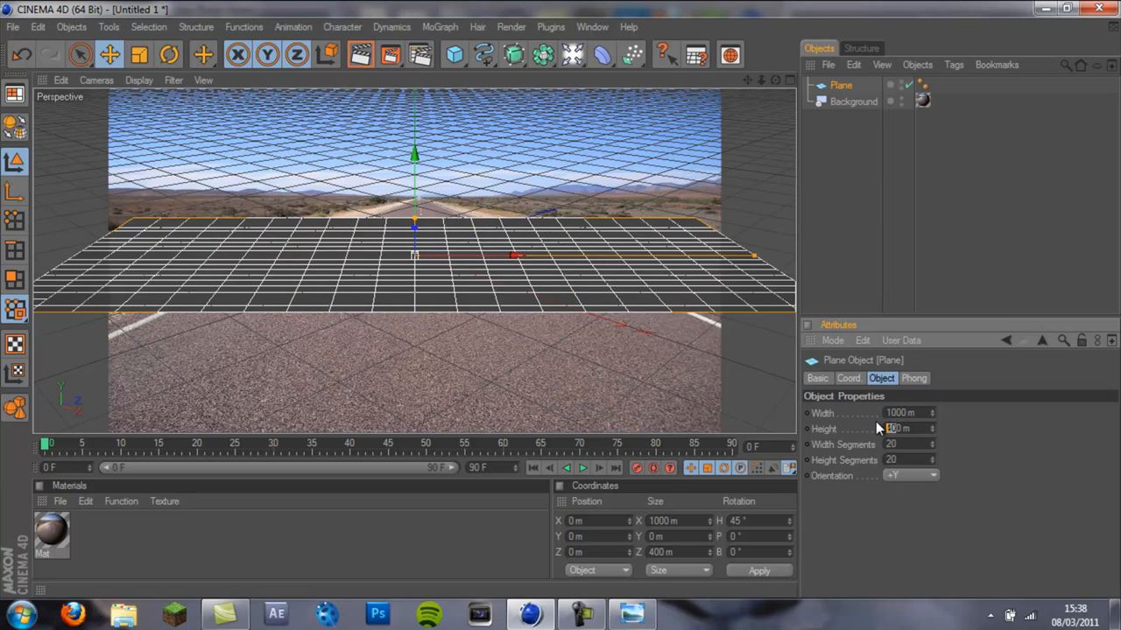
{"action": "type", "text": "000"}
{"action": "key", "text": "Return"}
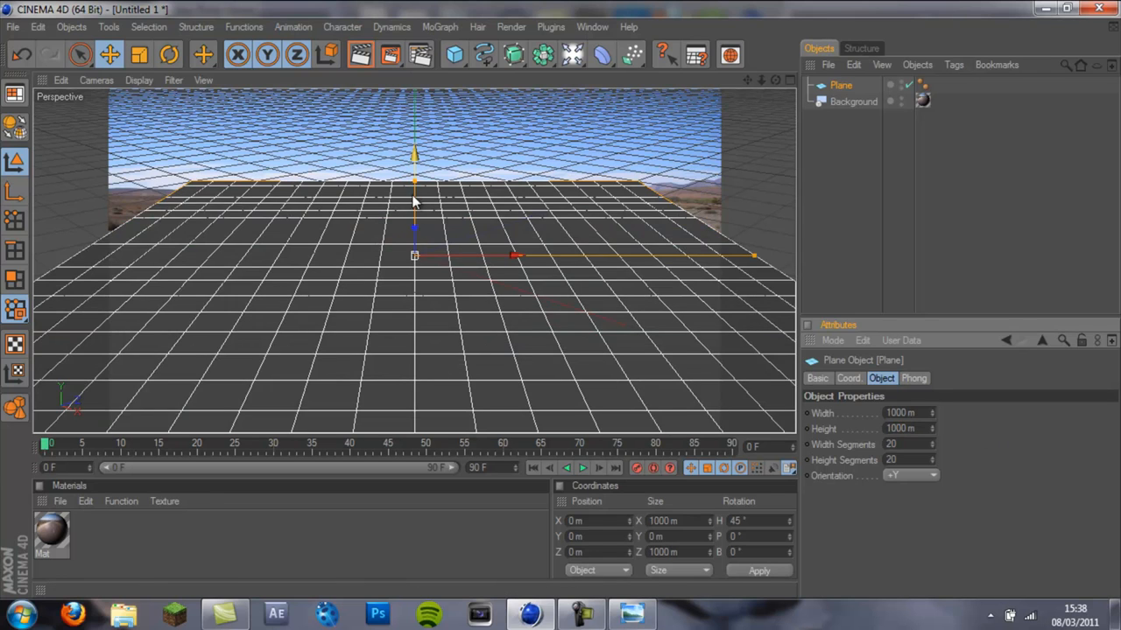
{"action": "left_click_drag", "start_coordinate": [417, 182], "coordinate": [563, 310]}
{"action": "key", "text": "ctrl+z"}
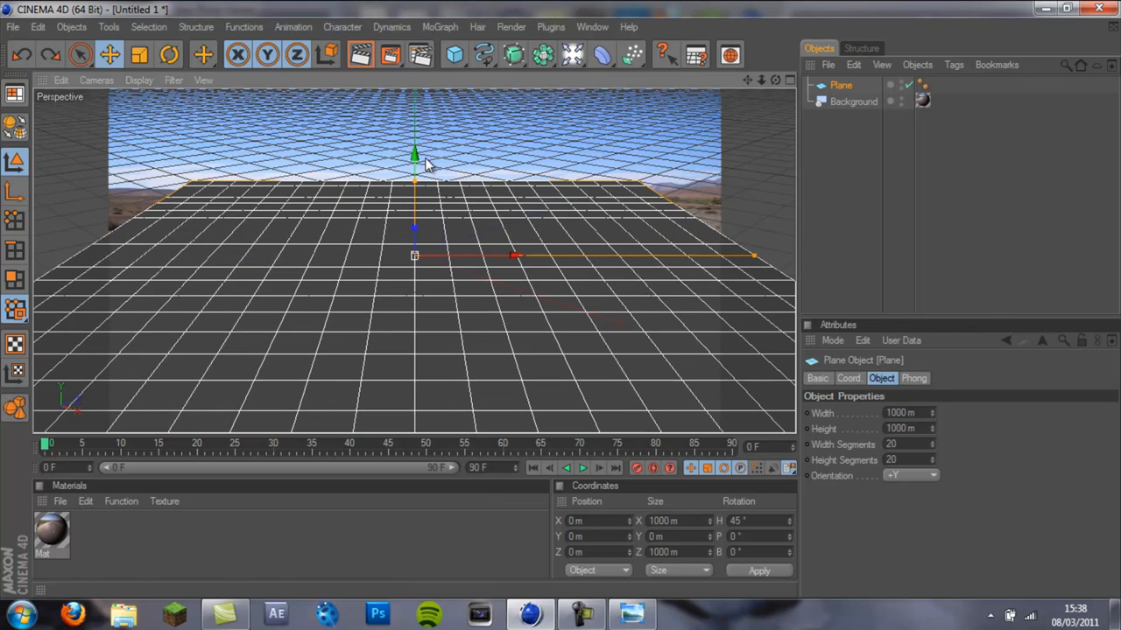
Lower the plane along Y beneath the camera so it sits over the road
{"action": "left_click_drag", "start_coordinate": [418, 154], "coordinate": [563, 304]}
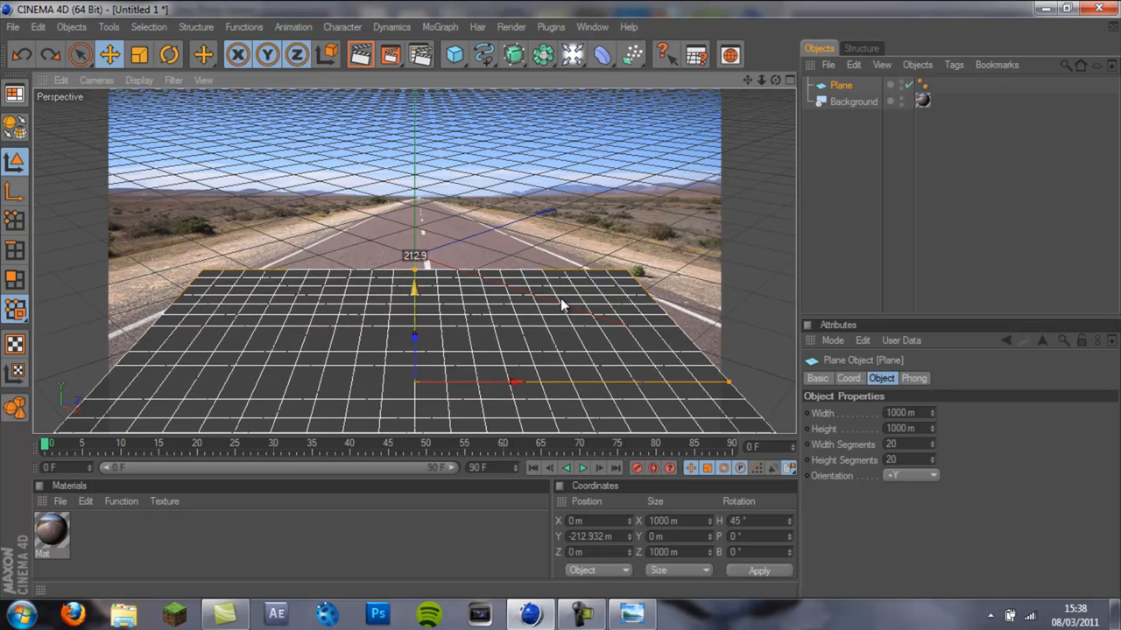
{"action": "left_click_drag", "start_coordinate": [561, 303], "coordinate": [561, 298]}
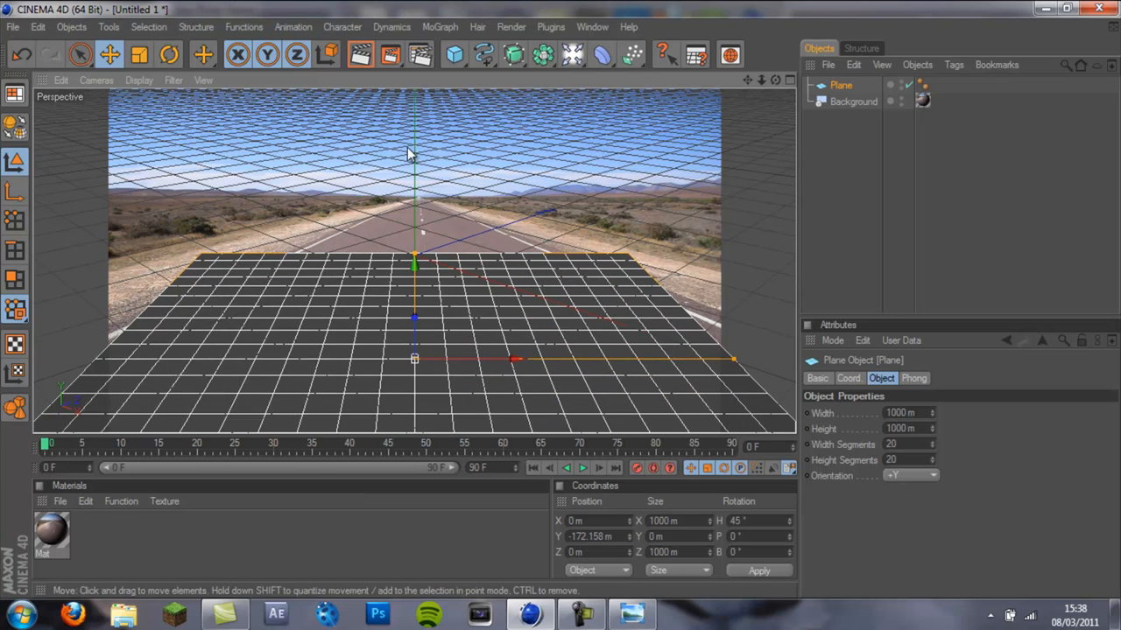
{"action": "left_click_drag", "start_coordinate": [406, 184], "coordinate": [559, 303]}
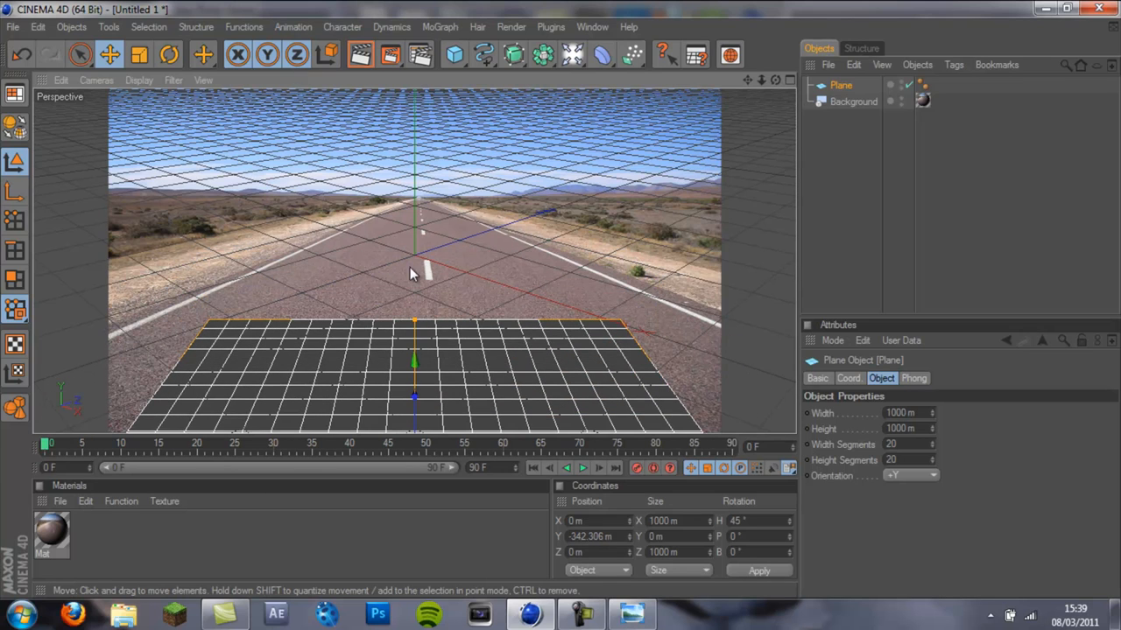
{"action": "left_click_drag", "start_coordinate": [414, 366], "coordinate": [561, 301]}
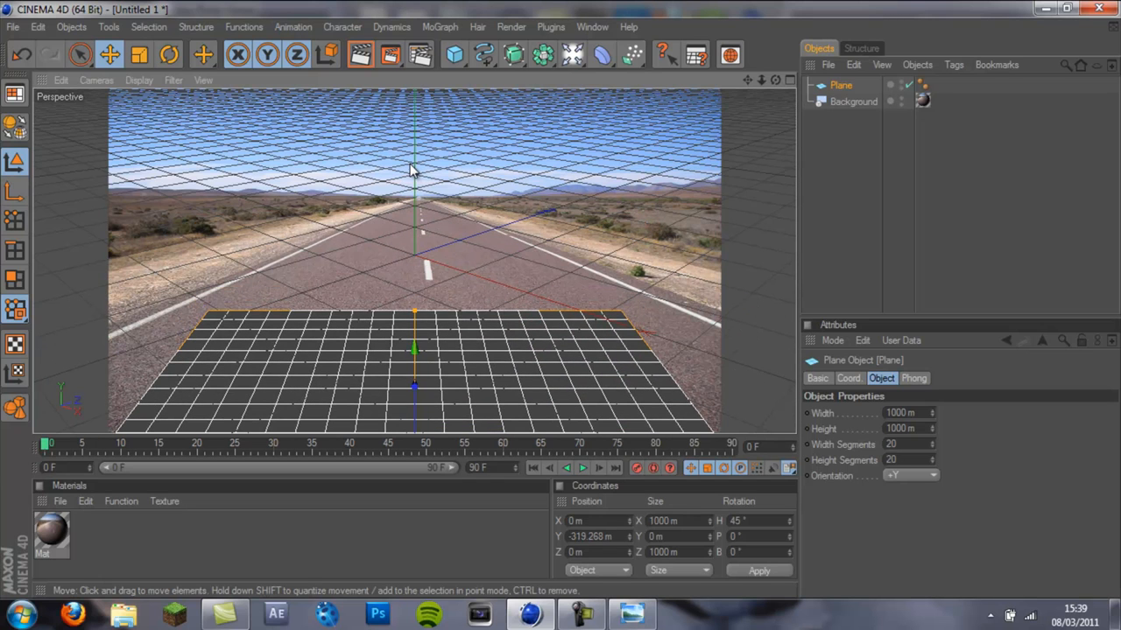
{"action": "left_click_drag", "start_coordinate": [409, 374], "coordinate": [561, 300]}
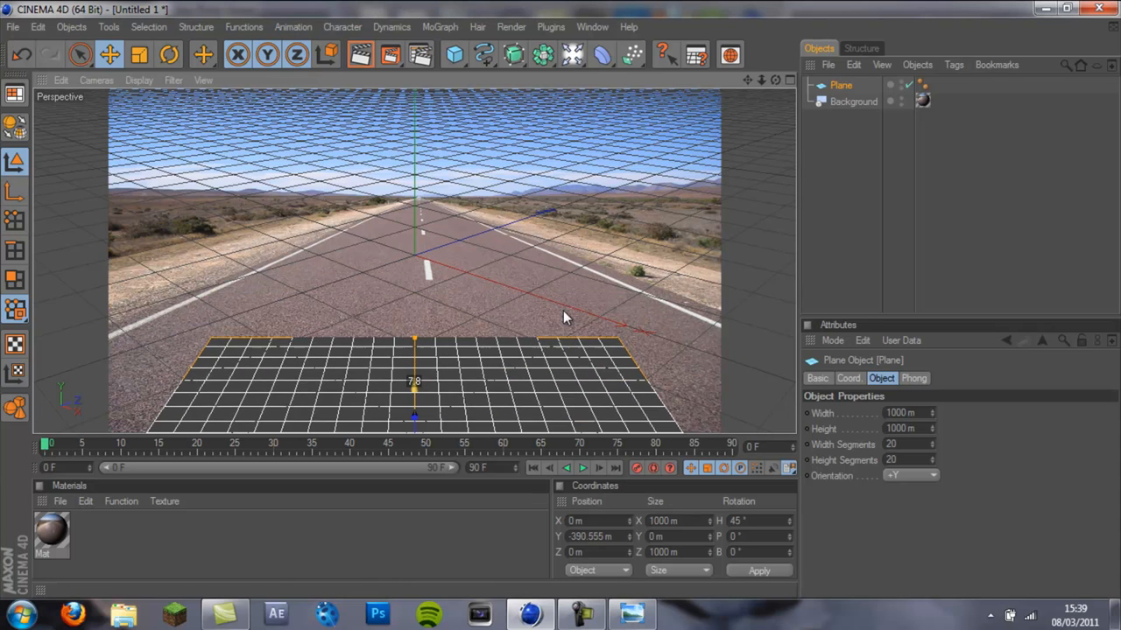
{"action": "left_click_drag", "start_coordinate": [415, 386], "coordinate": [563, 310]}
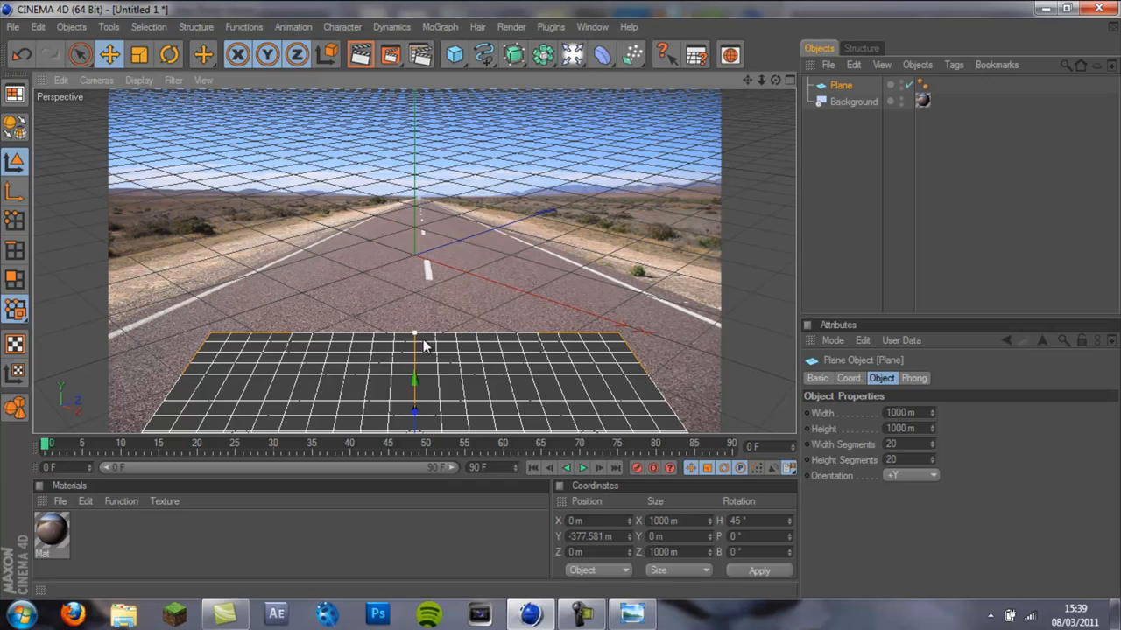
{"action": "left_click_drag", "start_coordinate": [413, 386], "coordinate": [415, 400]}
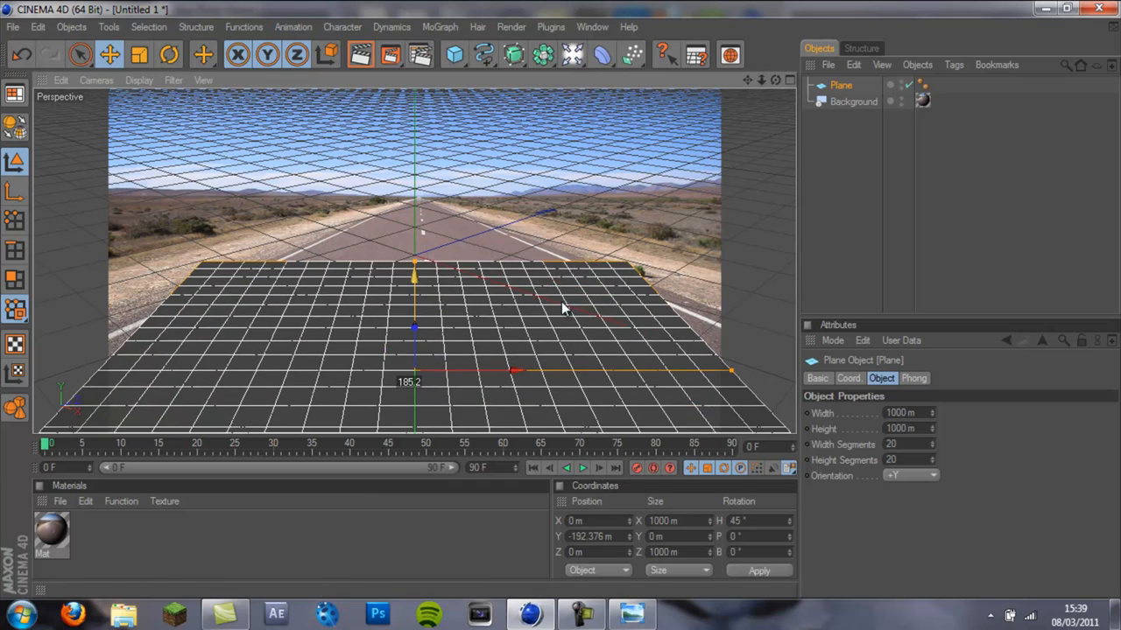
Apply the road material to the plane with Frontal projection and preview a render
{"action": "left_click_drag", "start_coordinate": [486, 413], "coordinate": [454, 362]}
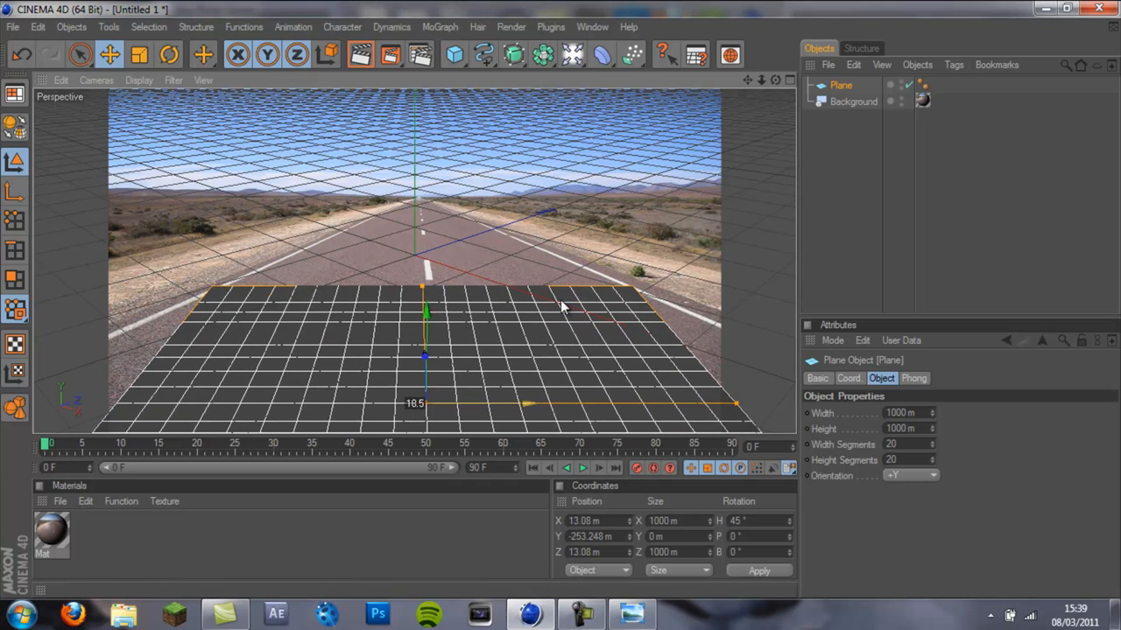
{"action": "left_click", "coordinate": [360, 54]}
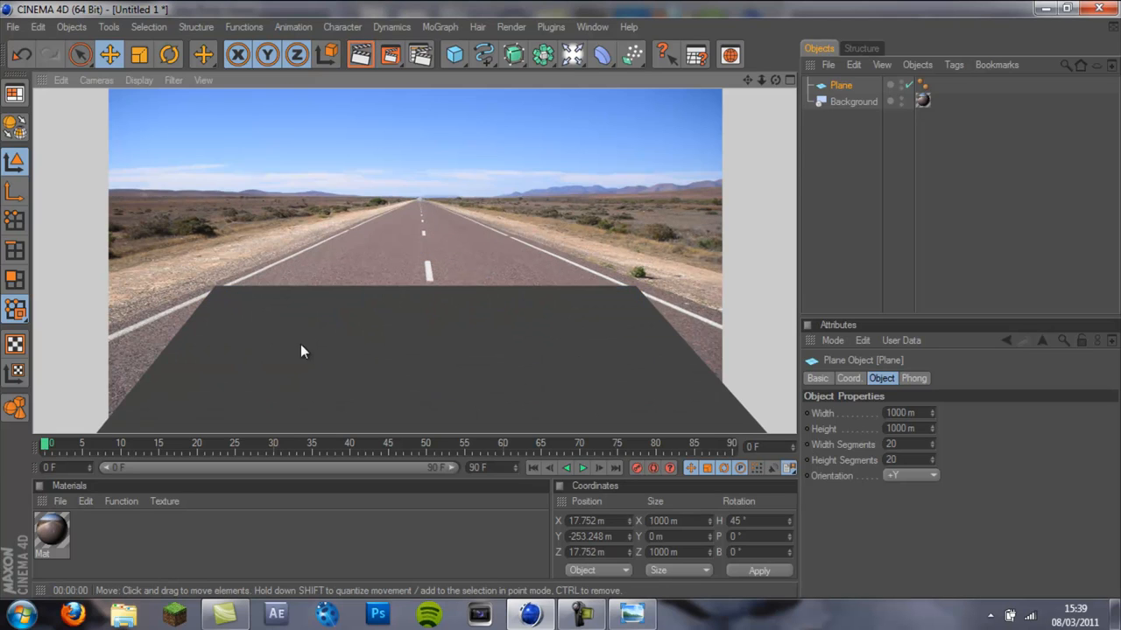
{"action": "left_click", "coordinate": [857, 91]}
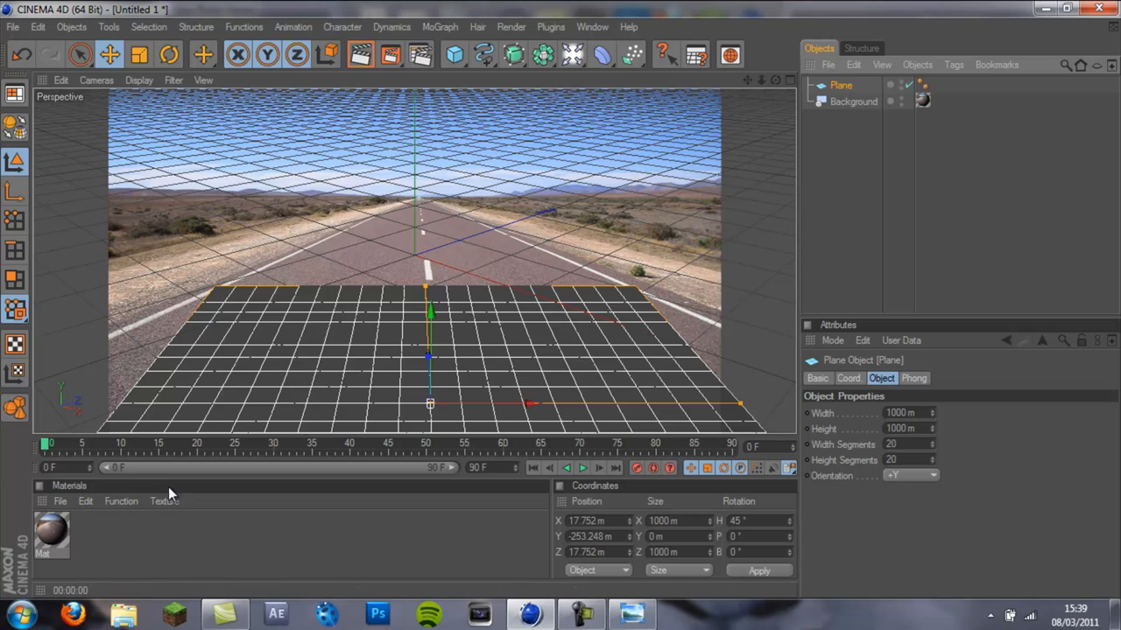
{"action": "left_click_drag", "start_coordinate": [54, 527], "coordinate": [323, 327]}
{"action": "left_click_drag", "start_coordinate": [294, 361], "coordinate": [296, 361]}
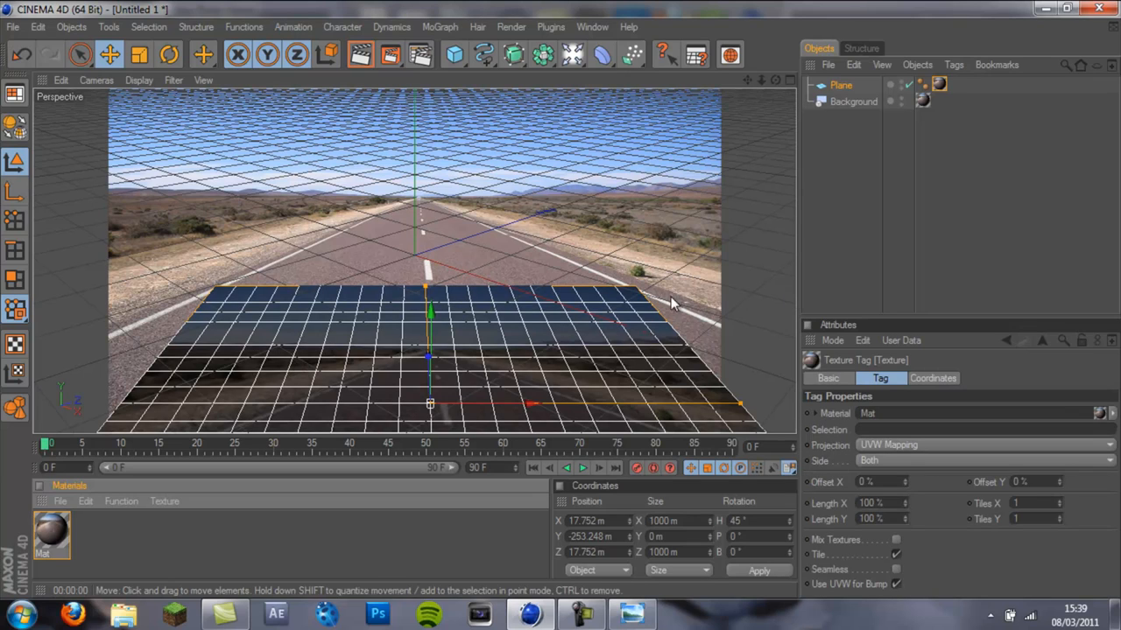
{"action": "left_click", "coordinate": [939, 88]}
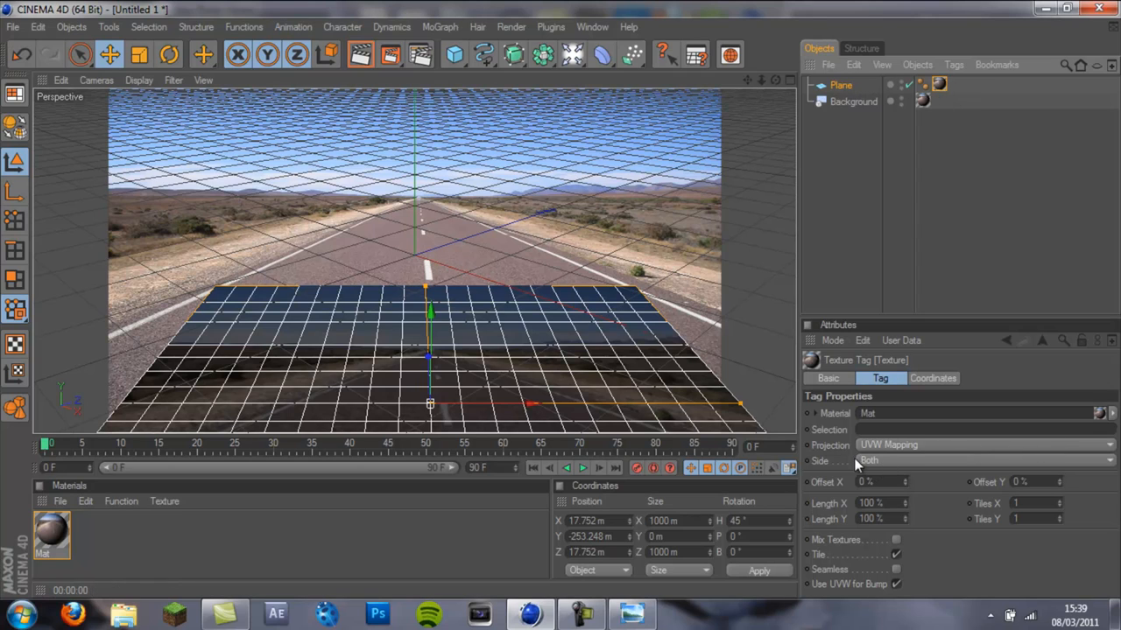
{"action": "left_click", "coordinate": [899, 442]}
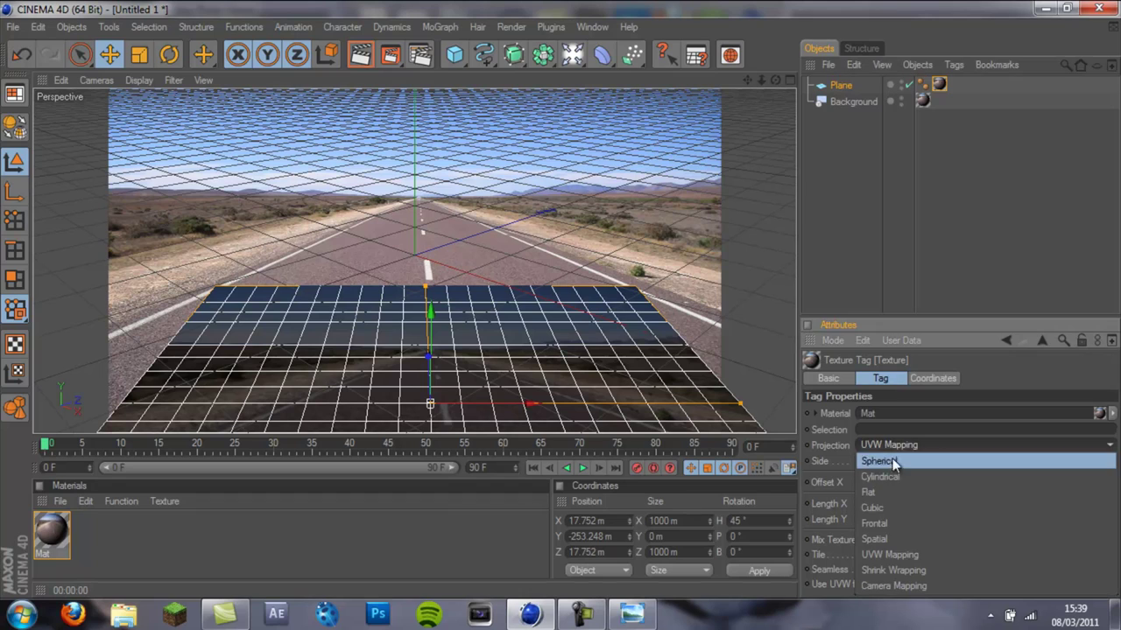
{"action": "left_click", "coordinate": [879, 524]}
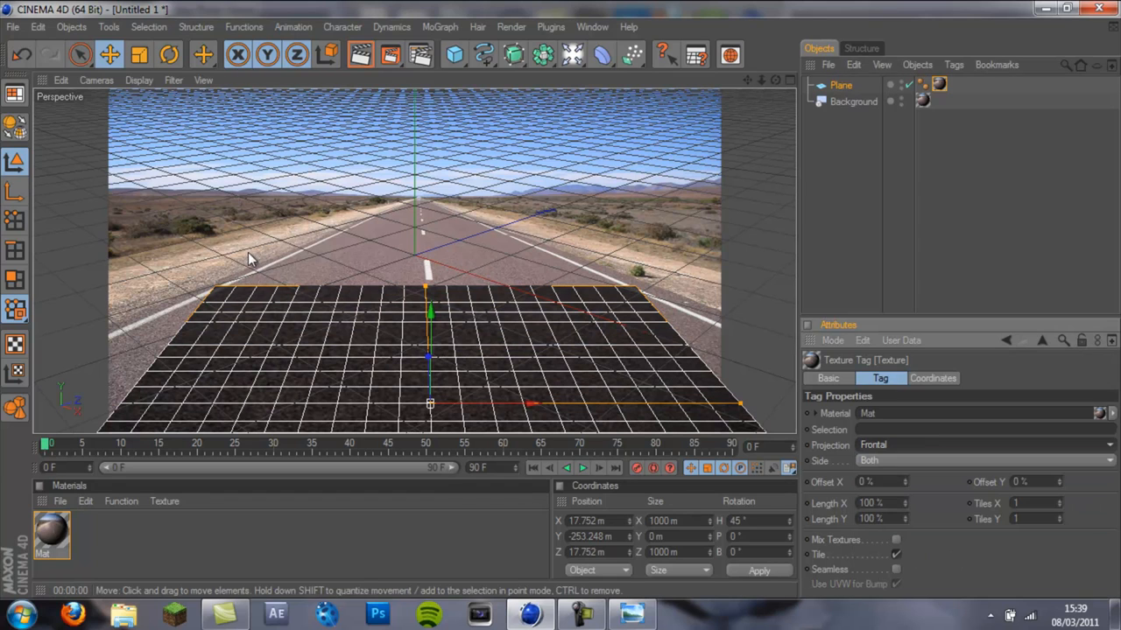
{"action": "left_click", "coordinate": [372, 59]}
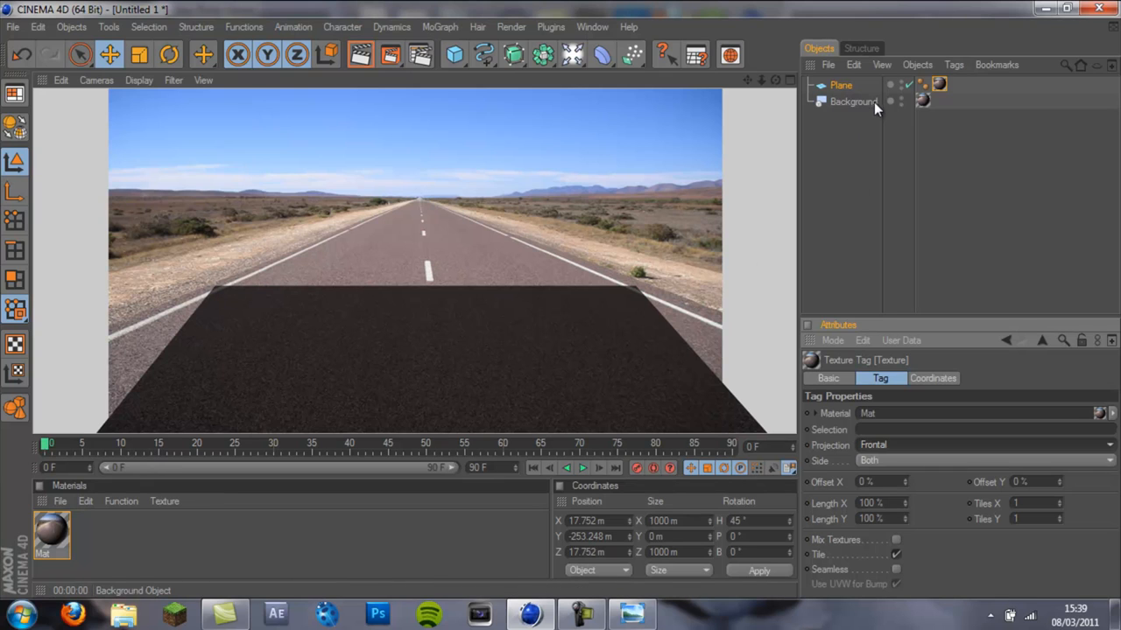
Add a Compositing tag to the plane with Compositing Background enabled and render to check
{"action": "left_click", "coordinate": [841, 86]}
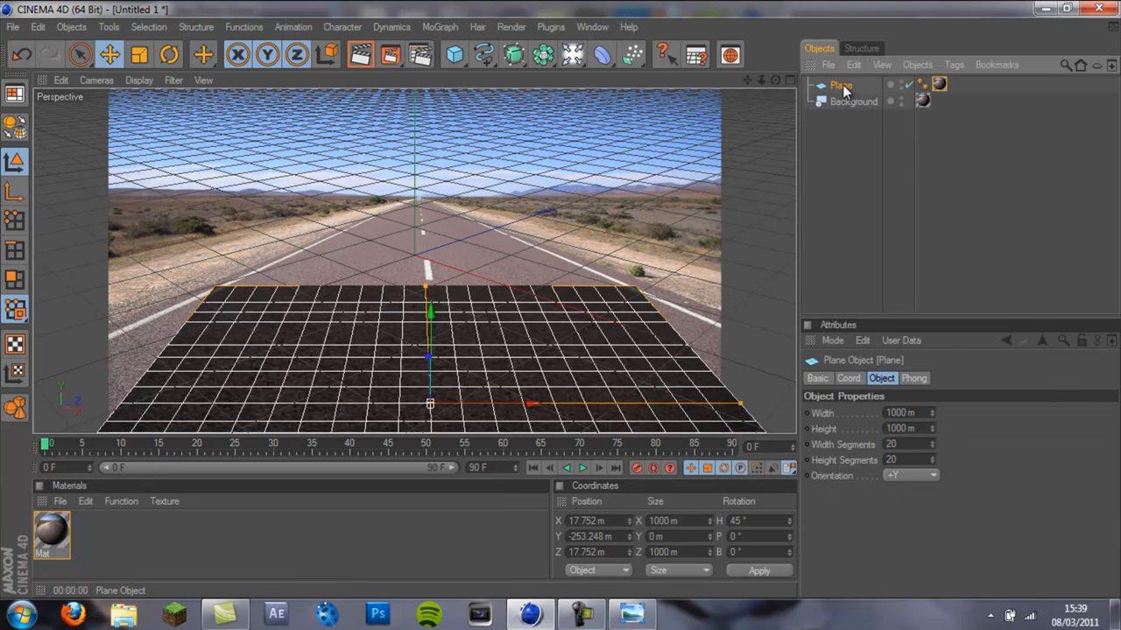
{"action": "right_click", "coordinate": [844, 91]}
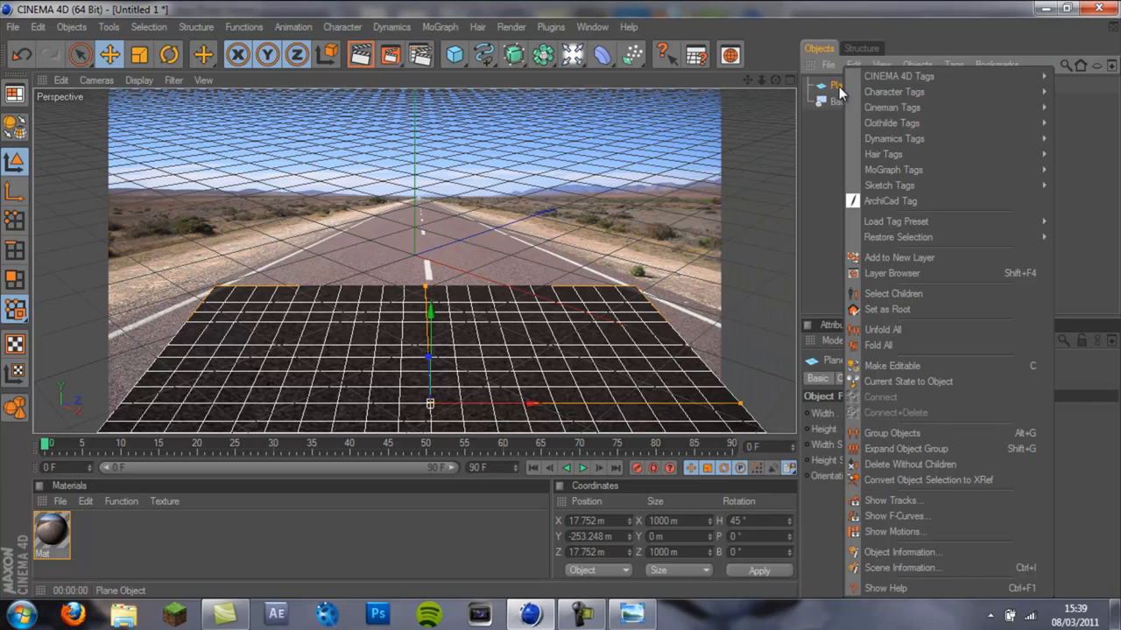
{"action": "mouse_move", "coordinate": [899, 76]}
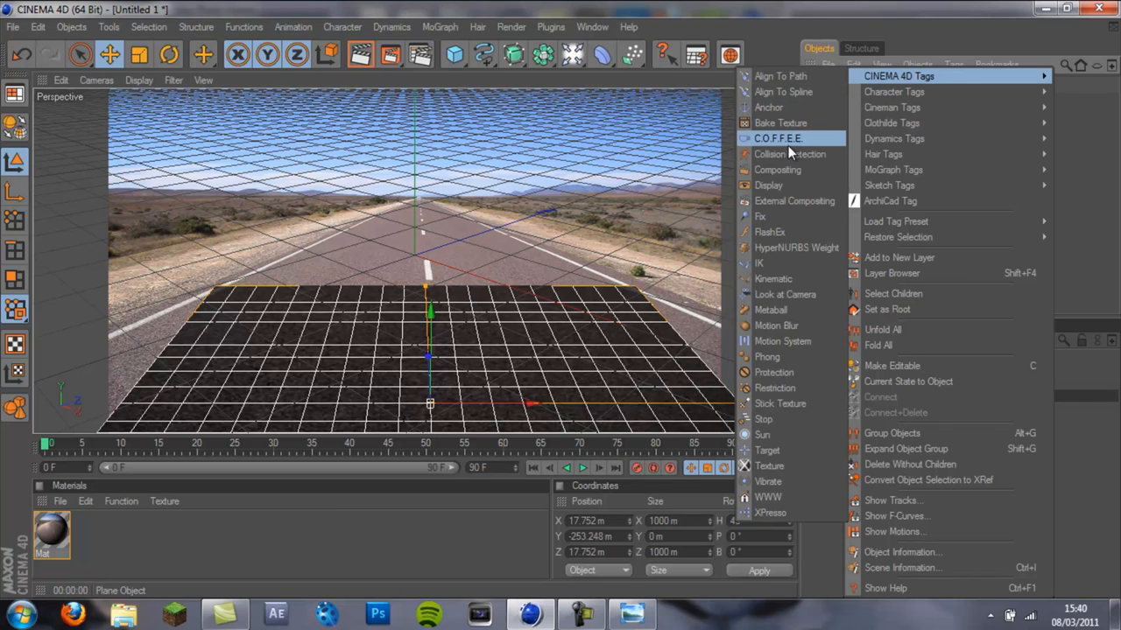
{"action": "left_click", "coordinate": [772, 169]}
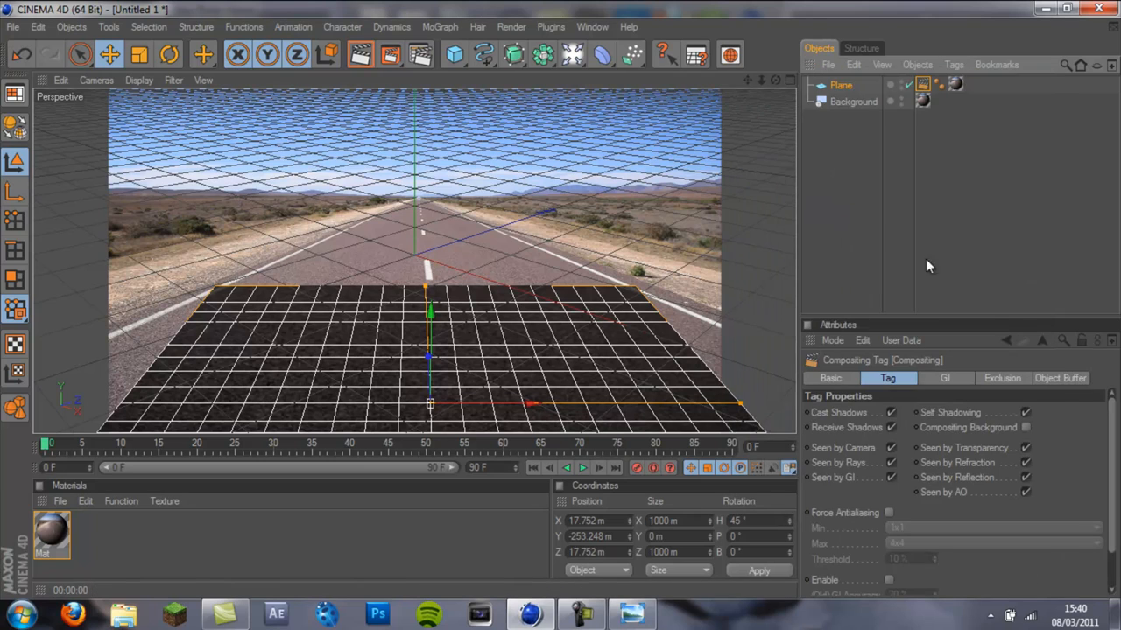
{"action": "left_click", "coordinate": [958, 428]}
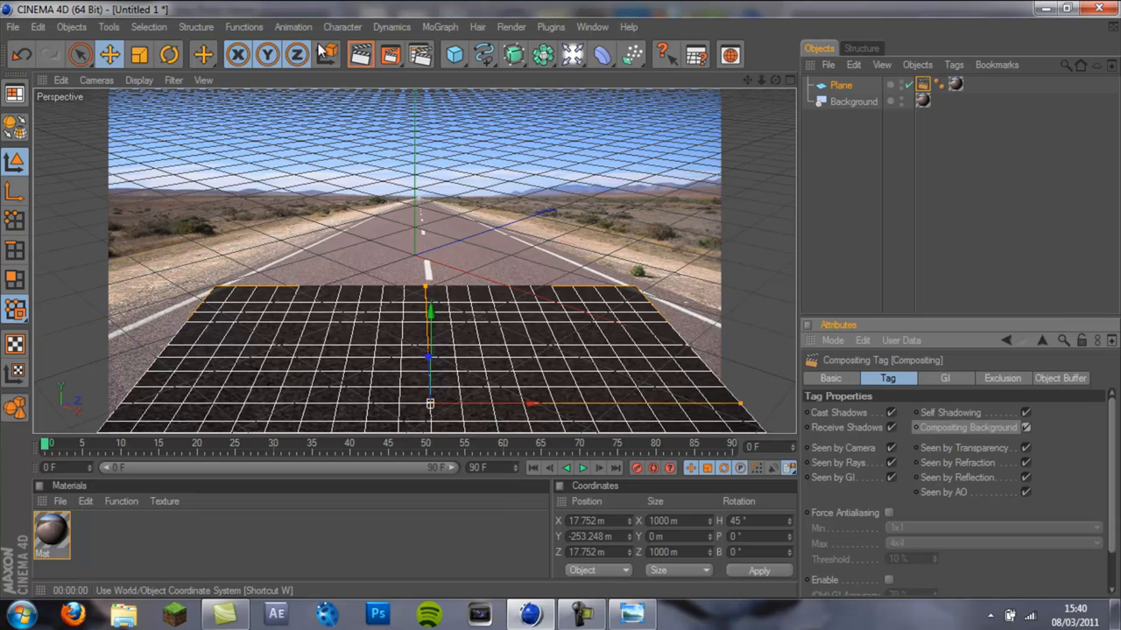
{"action": "left_click", "coordinate": [360, 58]}
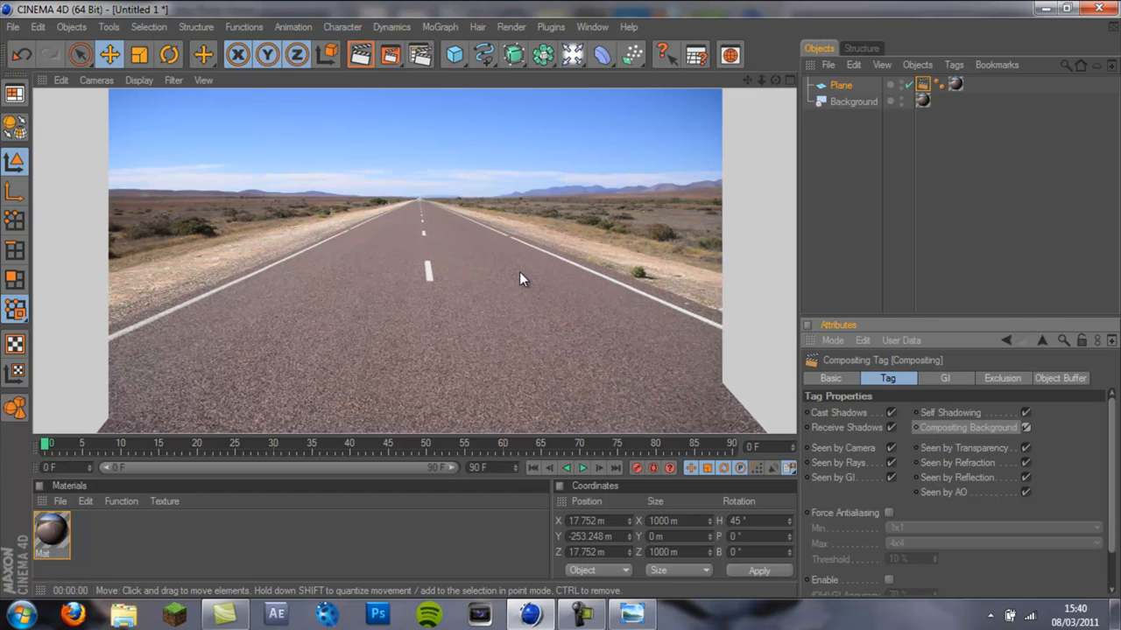
{"action": "left_click", "coordinate": [840, 85]}
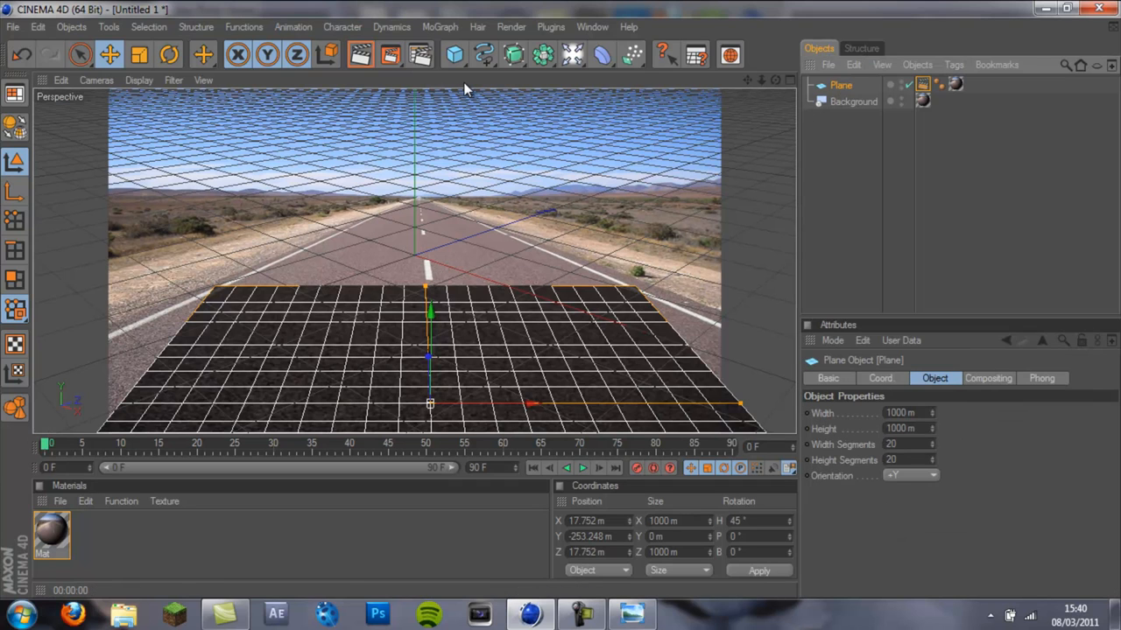
Add a MoGraph Text object and lower it onto the road plane
{"action": "left_click_drag", "start_coordinate": [455, 54], "coordinate": [448, 40]}
{"action": "left_click", "coordinate": [441, 27]}
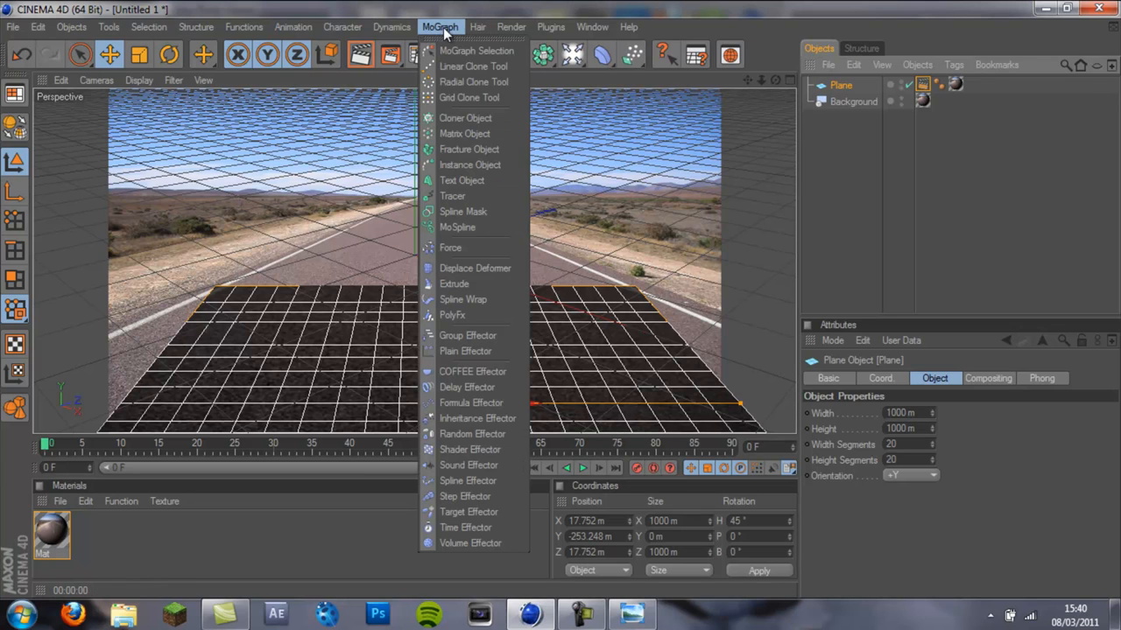
{"action": "left_click", "coordinate": [461, 181]}
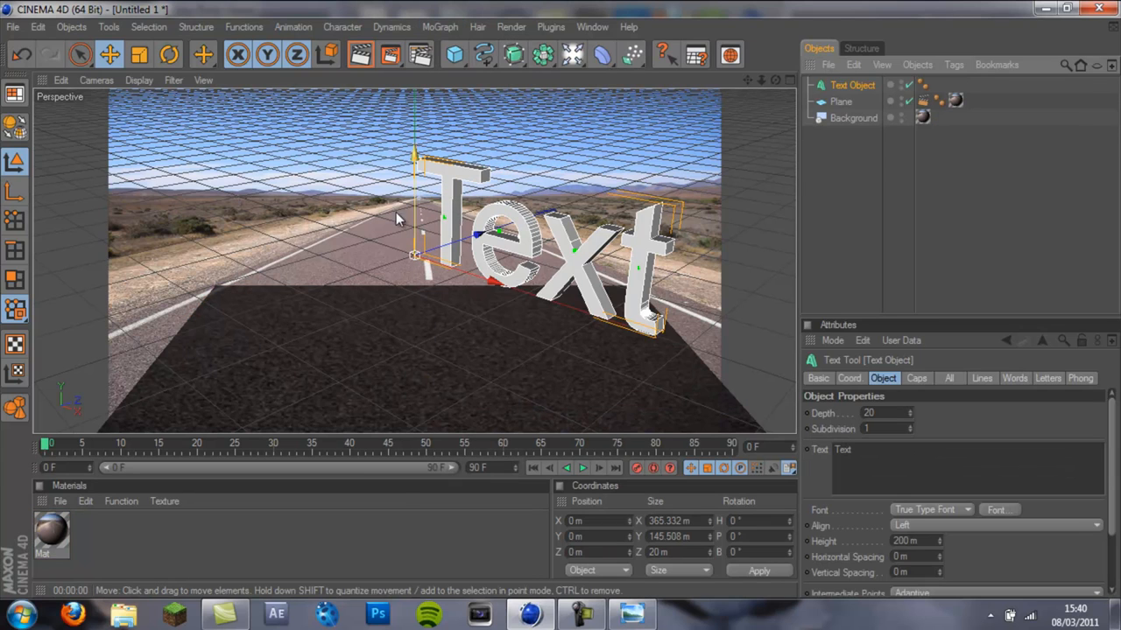
{"action": "left_click", "coordinate": [169, 54]}
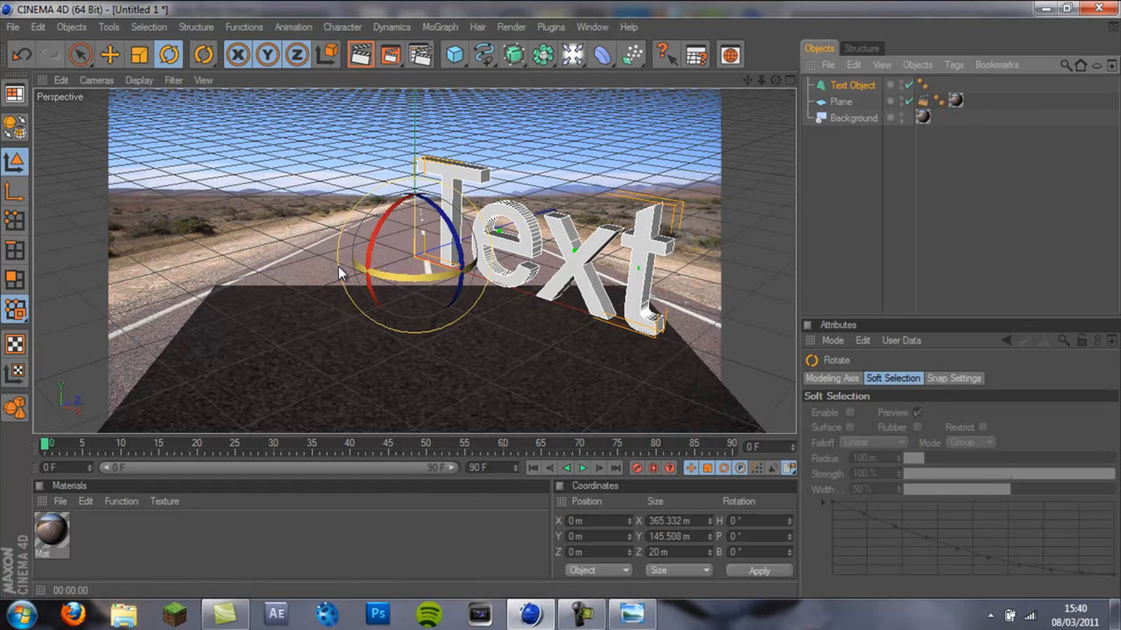
{"action": "left_click", "coordinate": [110, 55]}
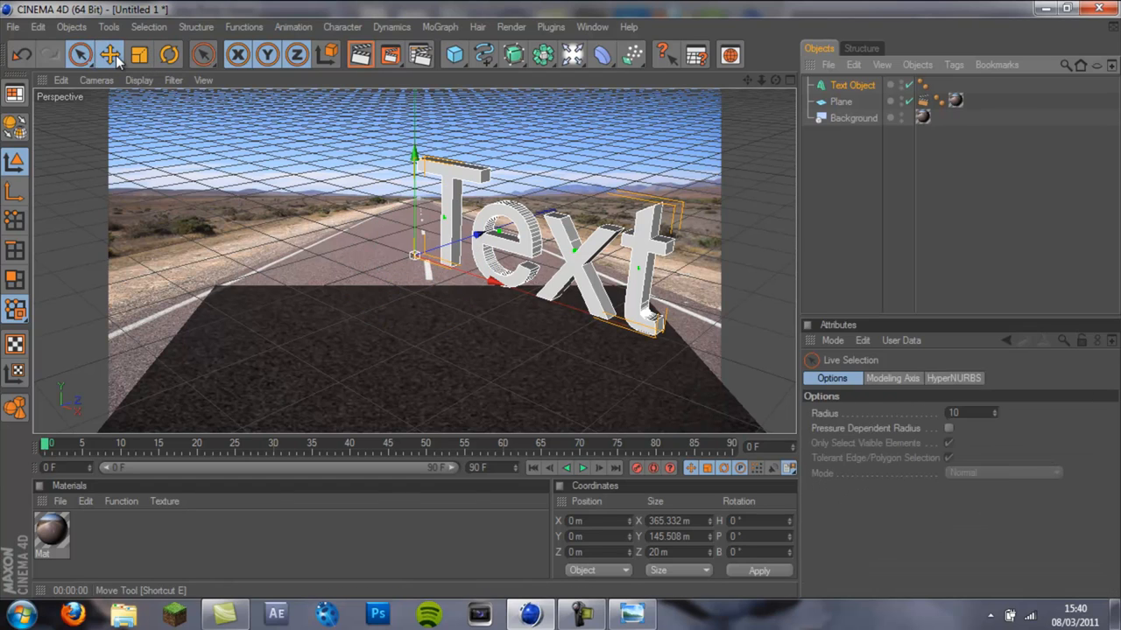
{"action": "mouse_move", "coordinate": [429, 194]}
{"action": "left_mouse_down"}
{"action": "mouse_move", "coordinate": [560, 300]}
{"action": "mouse_move", "coordinate": [445, 208]}
{"action": "left_mouse_up"}
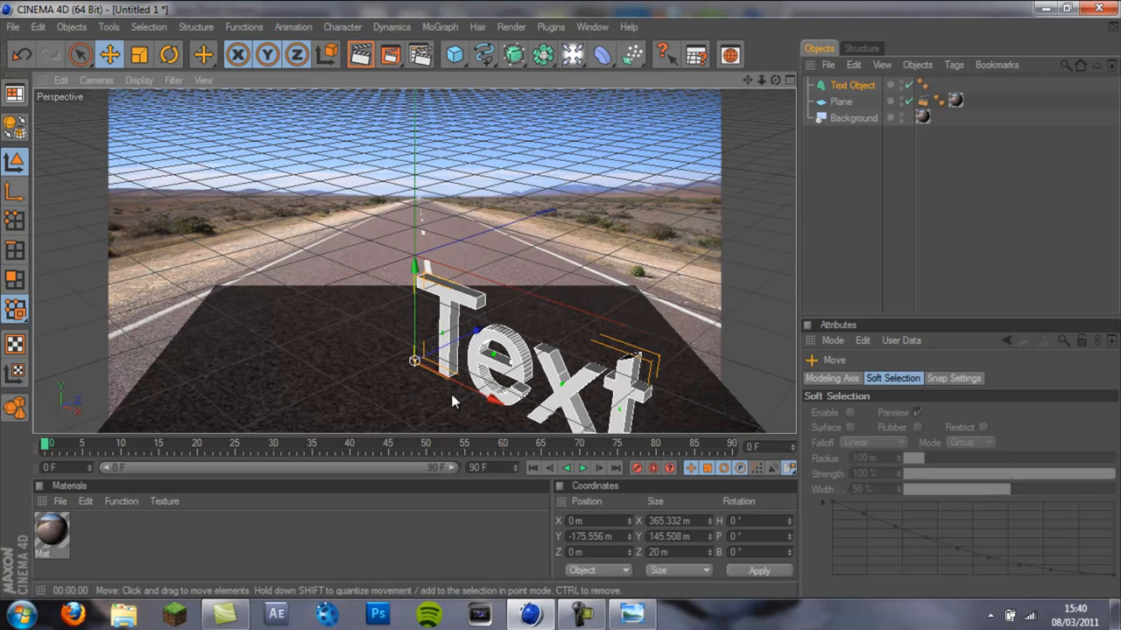
{"action": "left_click_drag", "start_coordinate": [561, 301], "coordinate": [561, 304]}
Turn the text about 70° around its vertical axis and move it left toward the camera
{"action": "left_click", "coordinate": [169, 55]}
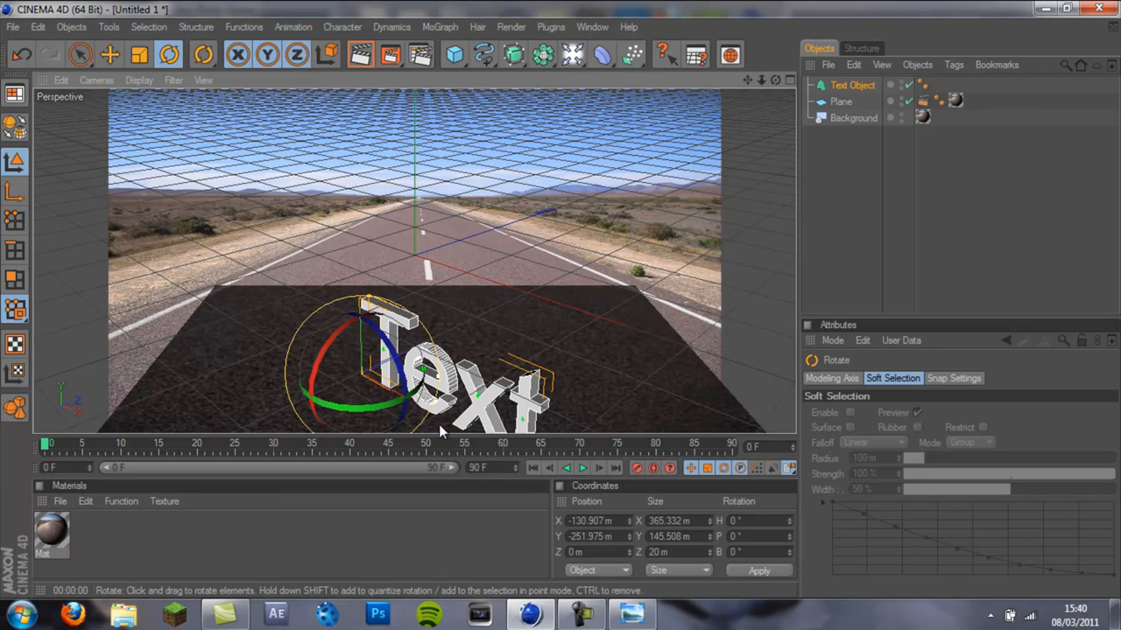
{"action": "left_click_drag", "start_coordinate": [439, 424], "coordinate": [447, 401]}
{"action": "key", "text": "e"}
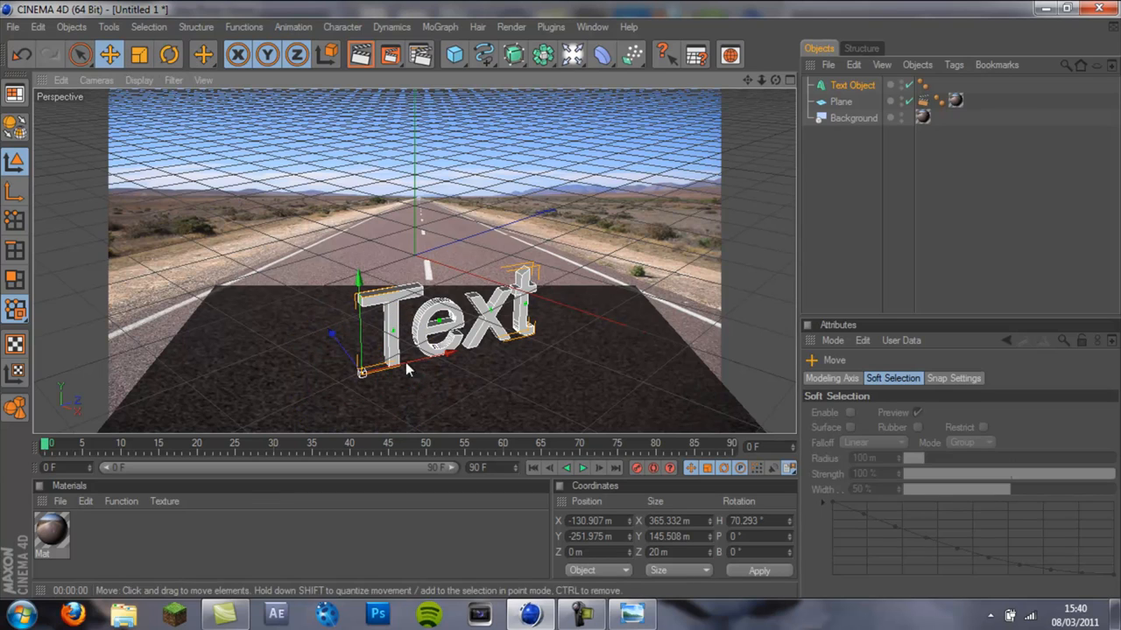
{"action": "left_click_drag", "start_coordinate": [559, 301], "coordinate": [560, 299]}
Replace the text content with KRUZE
{"action": "left_click", "coordinate": [849, 87]}
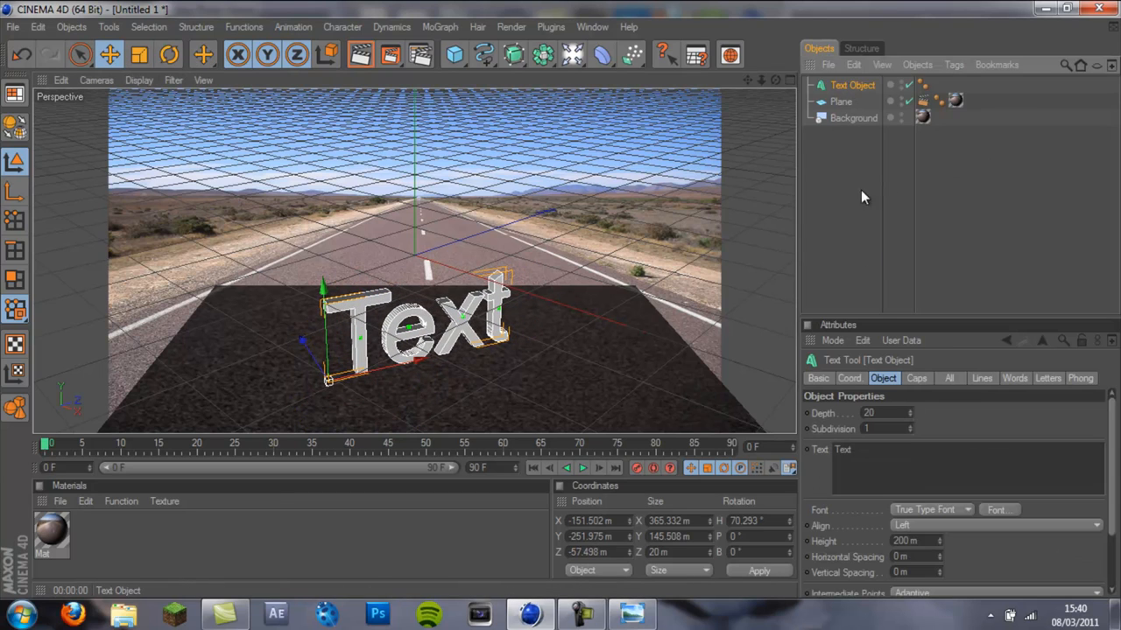
{"action": "double_click", "coordinate": [842, 449]}
{"action": "key", "text": "Caps_Lock"}
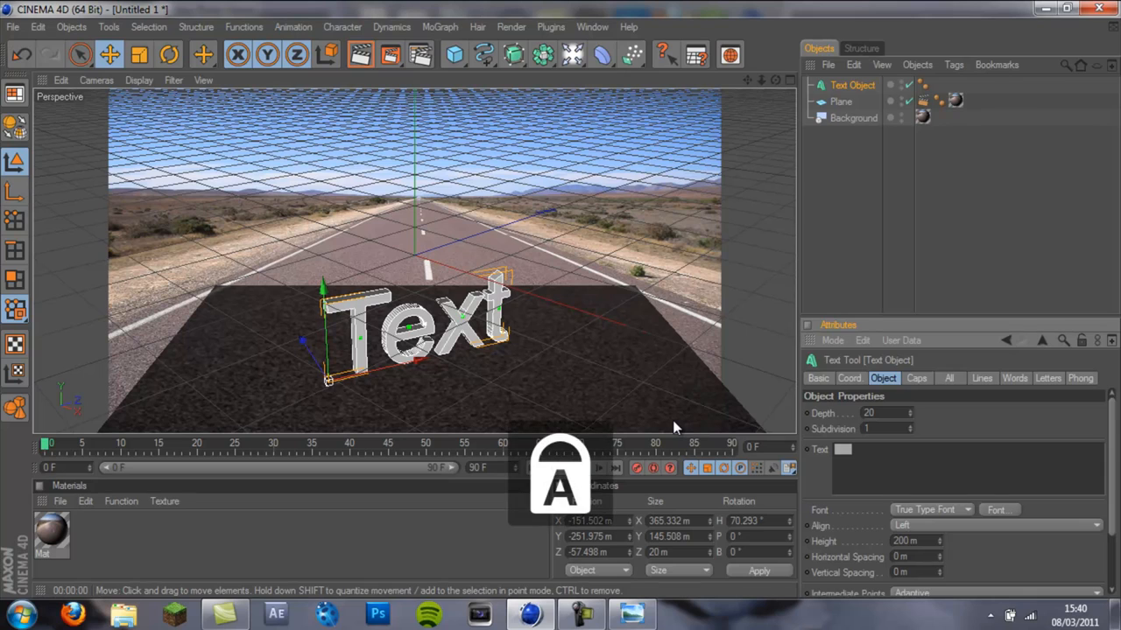
{"action": "type", "text": "KRUZE"}
{"action": "key", "text": "Caps_Lock"}
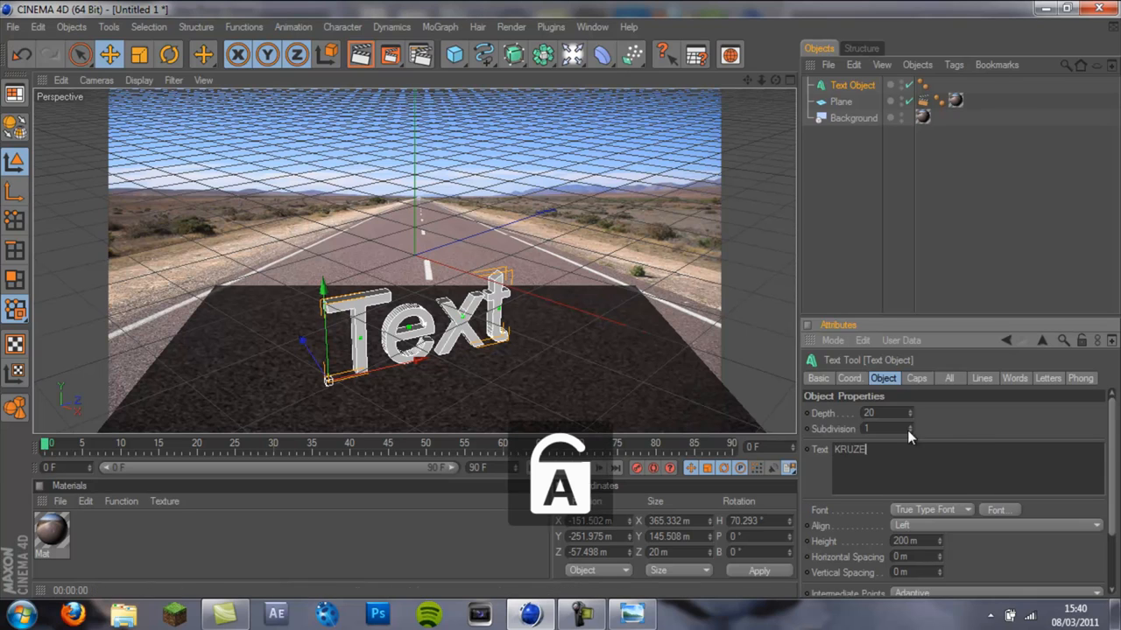
{"action": "key", "text": "Return"}
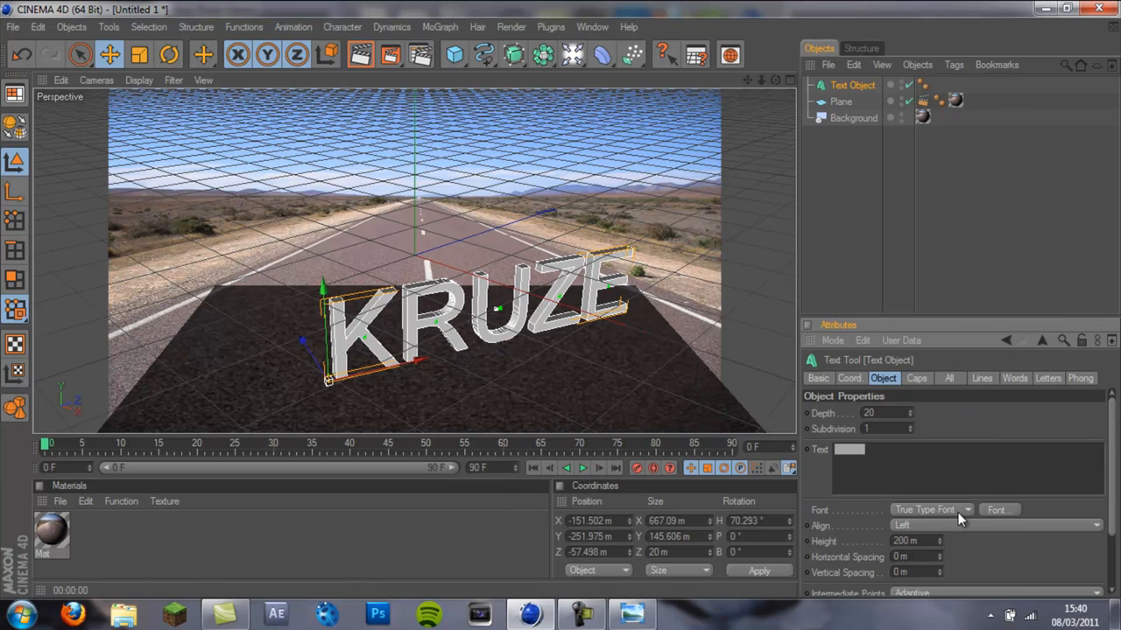
Set the text's font to Bifurk
{"action": "left_click", "coordinate": [996, 509]}
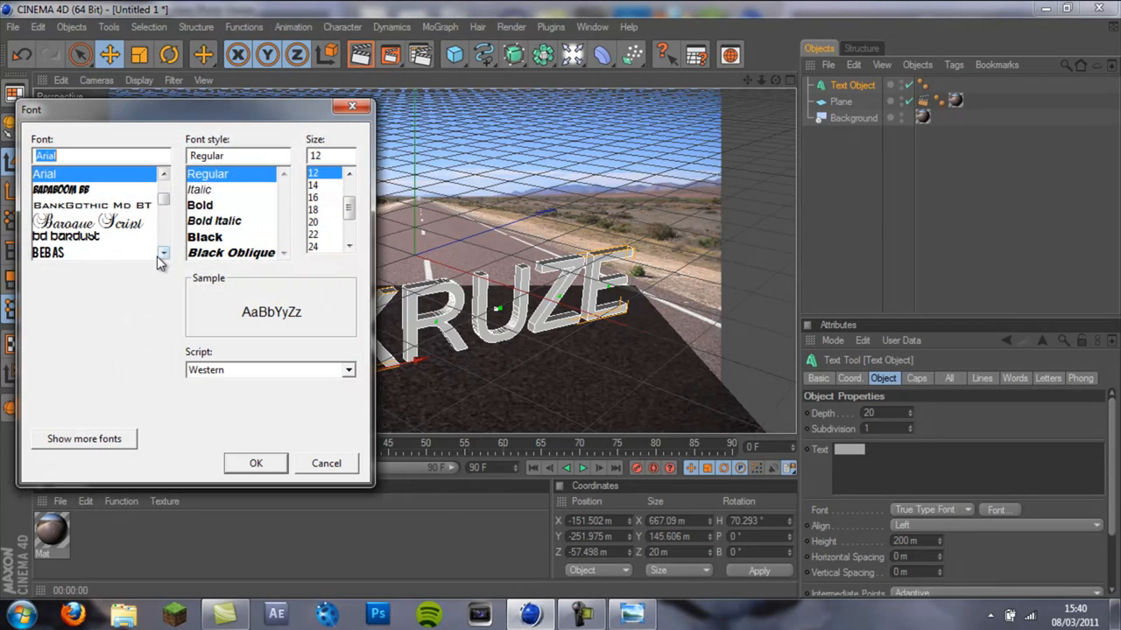
{"action": "left_click", "coordinate": [162, 254]}
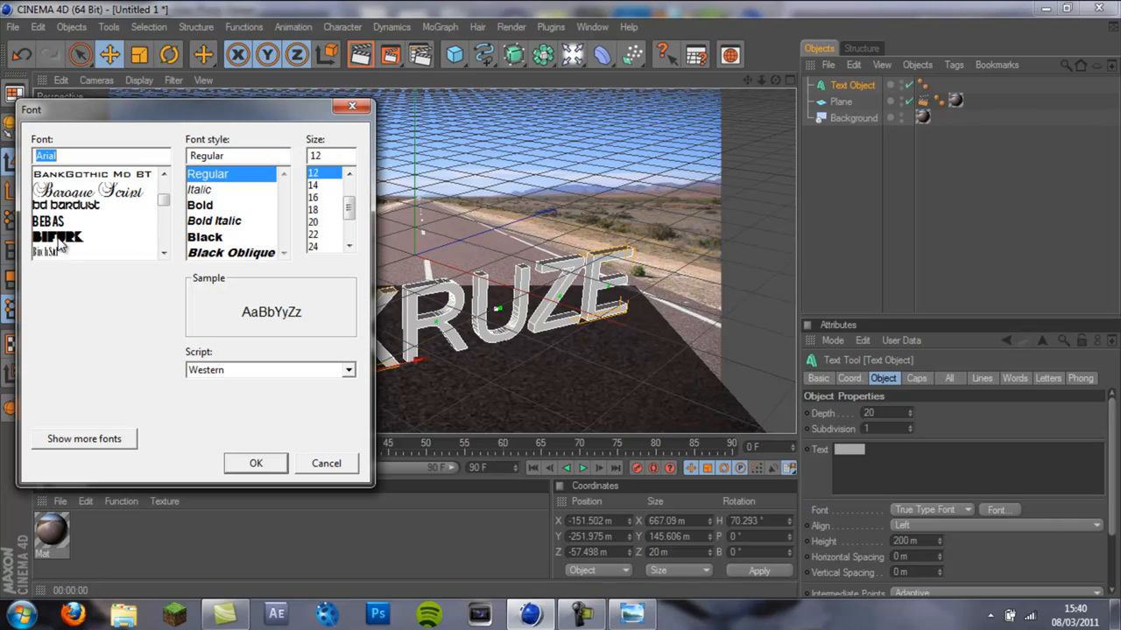
{"action": "left_click", "coordinate": [69, 238]}
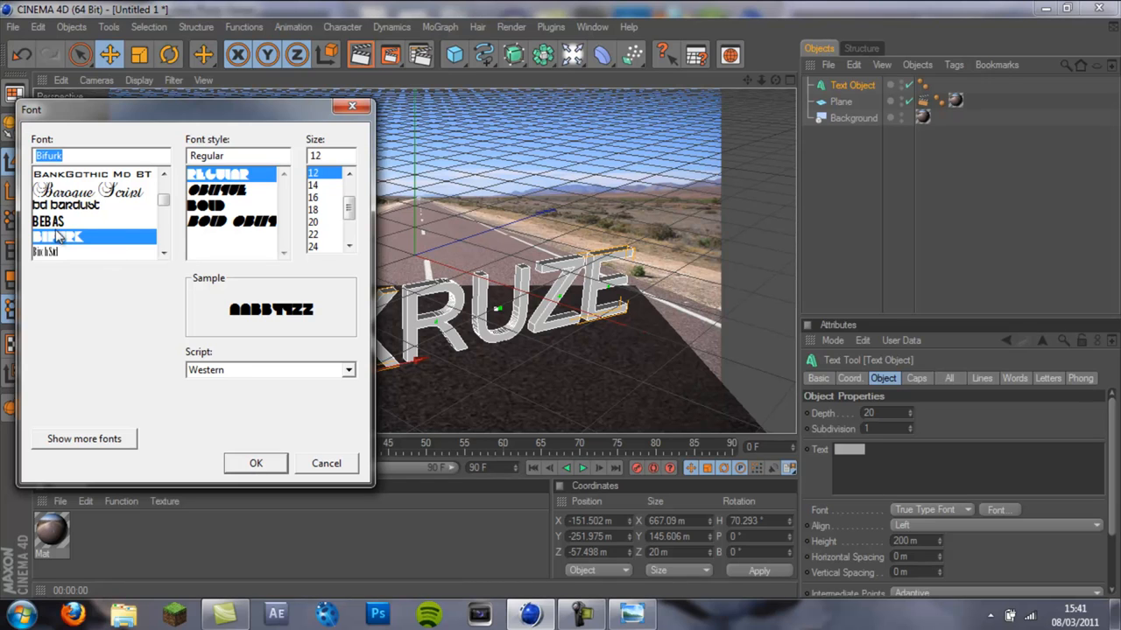
{"action": "left_click", "coordinate": [260, 466]}
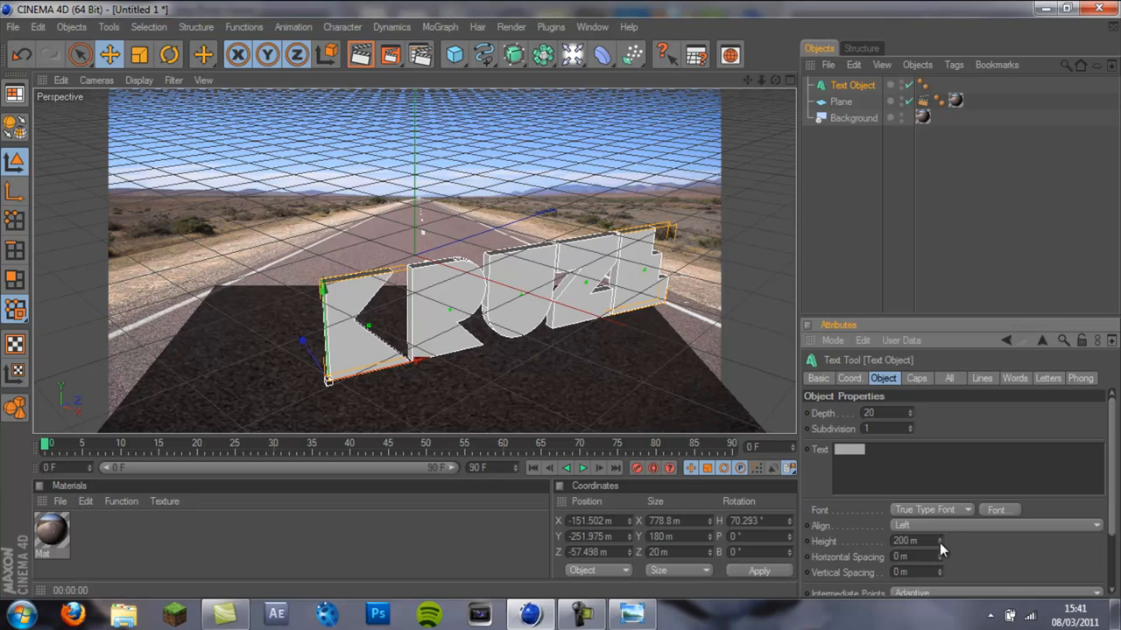
Set the text height to 135 m and depth to 80, shifting it left toward the camera
{"action": "left_click_drag", "start_coordinate": [939, 543], "coordinate": [939, 542]}
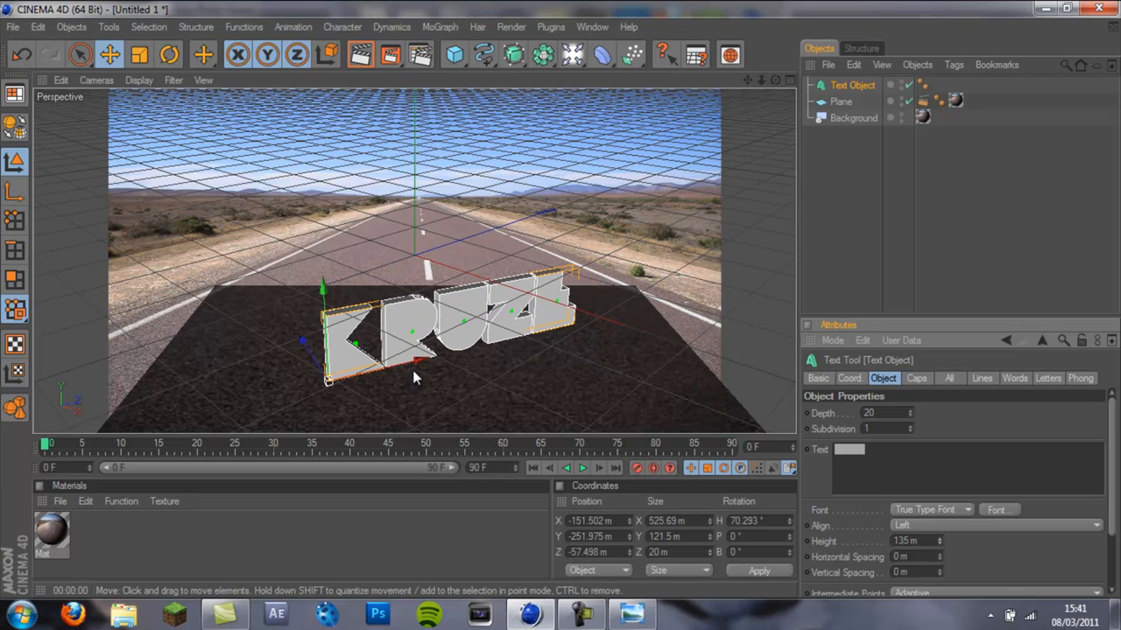
{"action": "left_click_drag", "start_coordinate": [414, 375], "coordinate": [482, 400]}
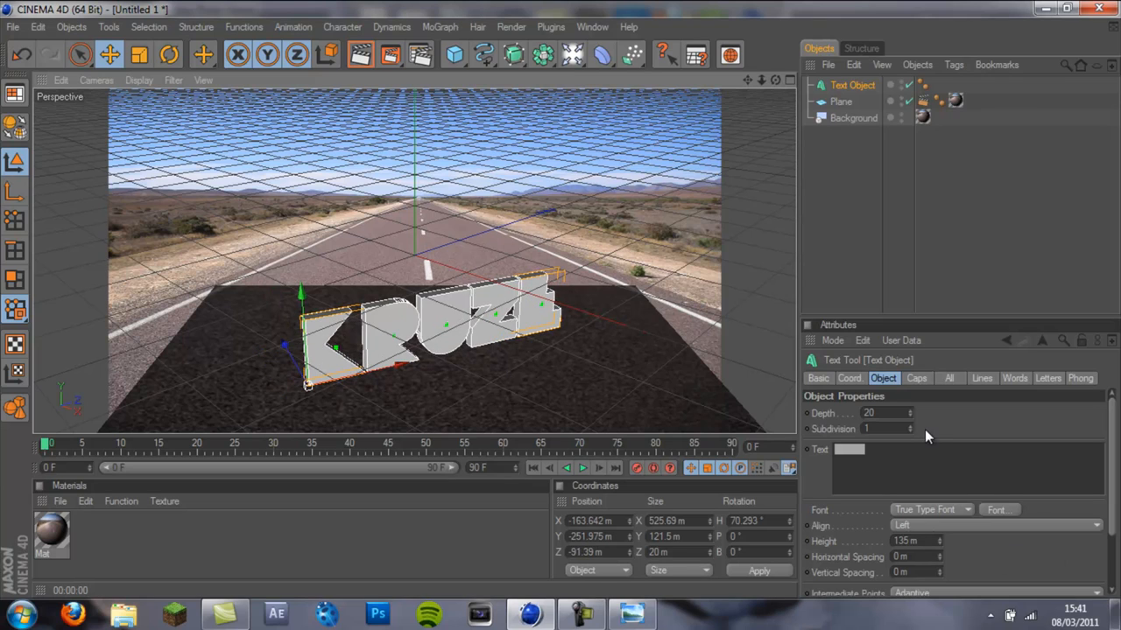
{"action": "left_click_drag", "start_coordinate": [908, 415], "coordinate": [910, 418]}
{"action": "double_click", "coordinate": [887, 411]}
{"action": "type", "text": "80"}
{"action": "key", "text": "Return"}
Space the KRUZE letters 11 m apart and nudge the text left on the road
{"action": "left_click", "coordinate": [923, 291]}
{"action": "left_click", "coordinate": [851, 85]}
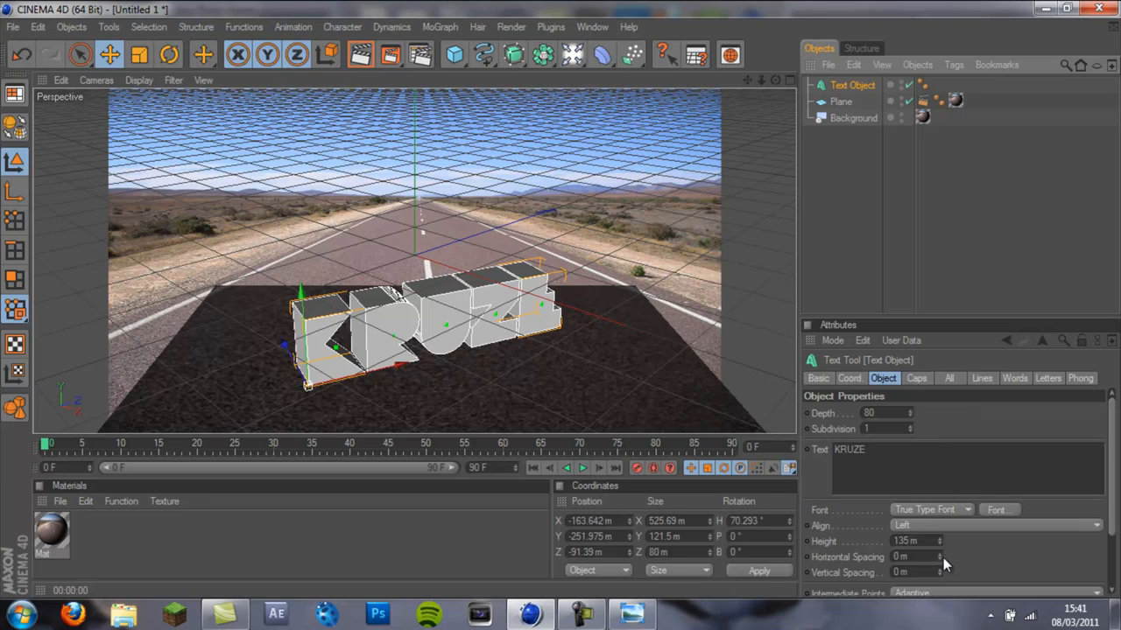
{"action": "left_click_drag", "start_coordinate": [940, 557], "coordinate": [941, 547]}
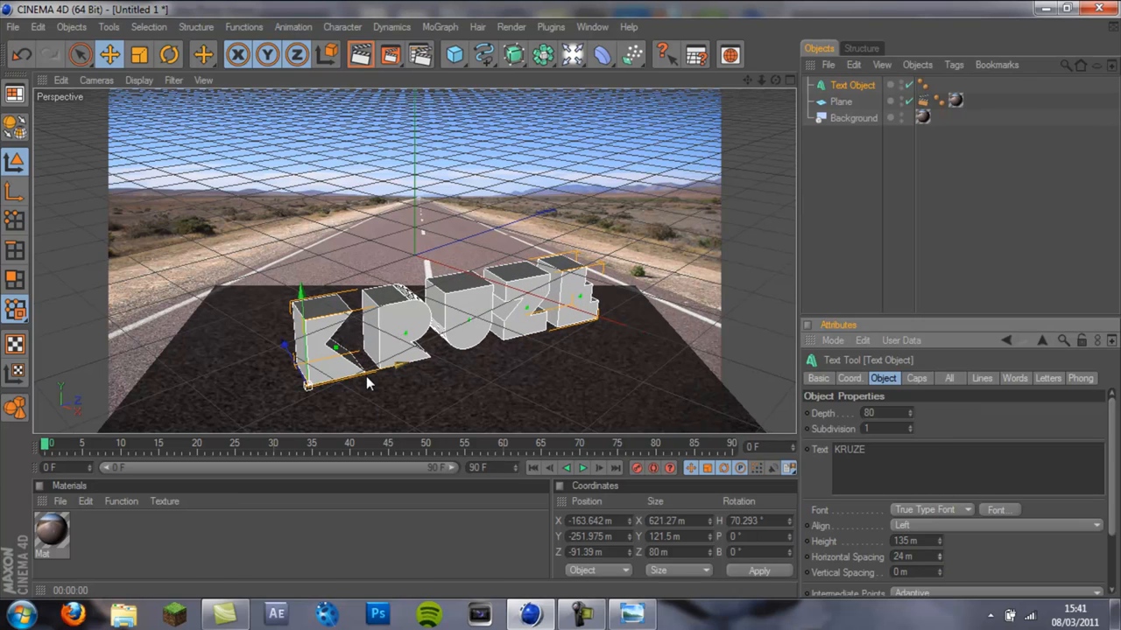
{"action": "left_click_drag", "start_coordinate": [367, 383], "coordinate": [338, 389]}
{"action": "left_click_drag", "start_coordinate": [941, 557], "coordinate": [941, 556]}
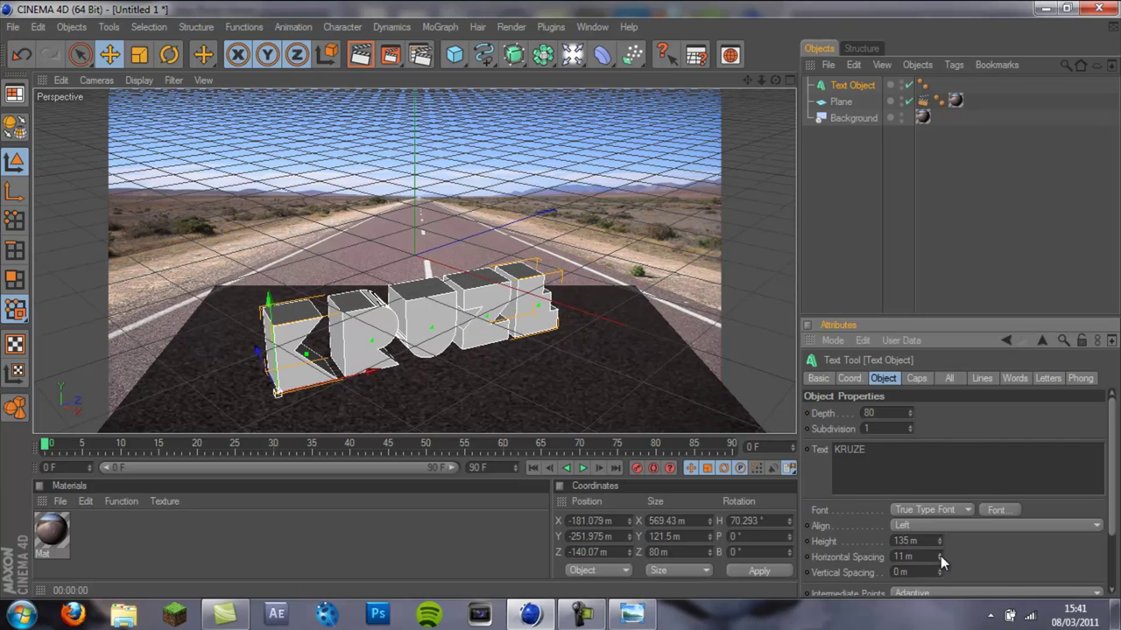
Set Start and End caps to Fillet Cap with a 1 Step fillet, then preview a render
{"action": "left_click", "coordinate": [915, 378]}
{"action": "left_click", "coordinate": [916, 414]}
{"action": "left_click", "coordinate": [892, 471]}
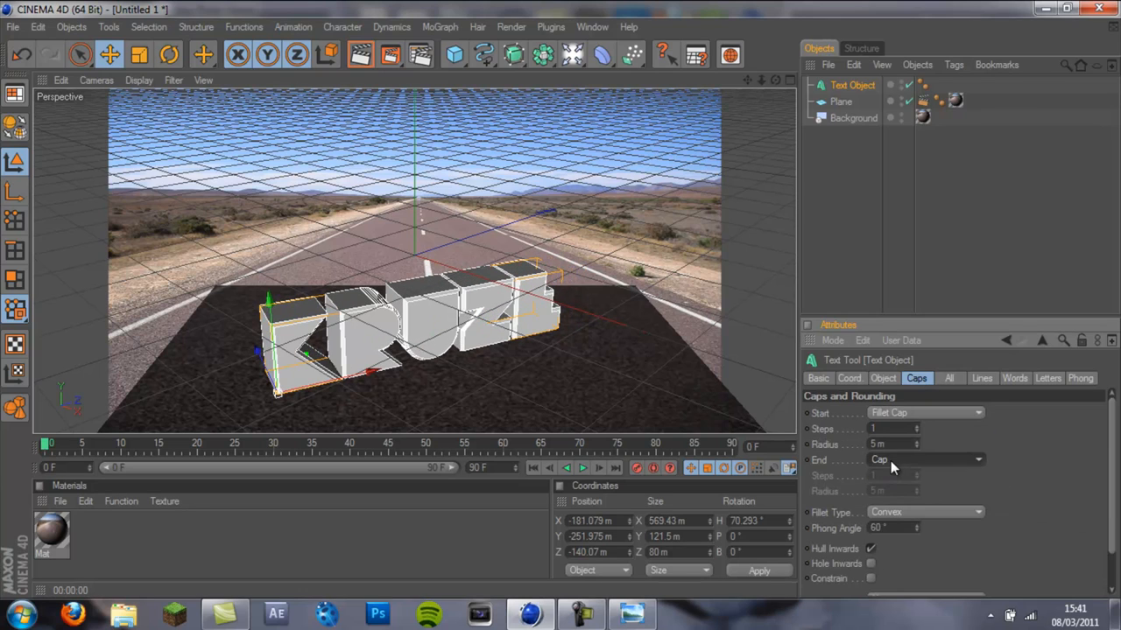
{"action": "left_click", "coordinate": [883, 459]}
{"action": "left_click", "coordinate": [889, 522]}
{"action": "left_click", "coordinate": [897, 512]}
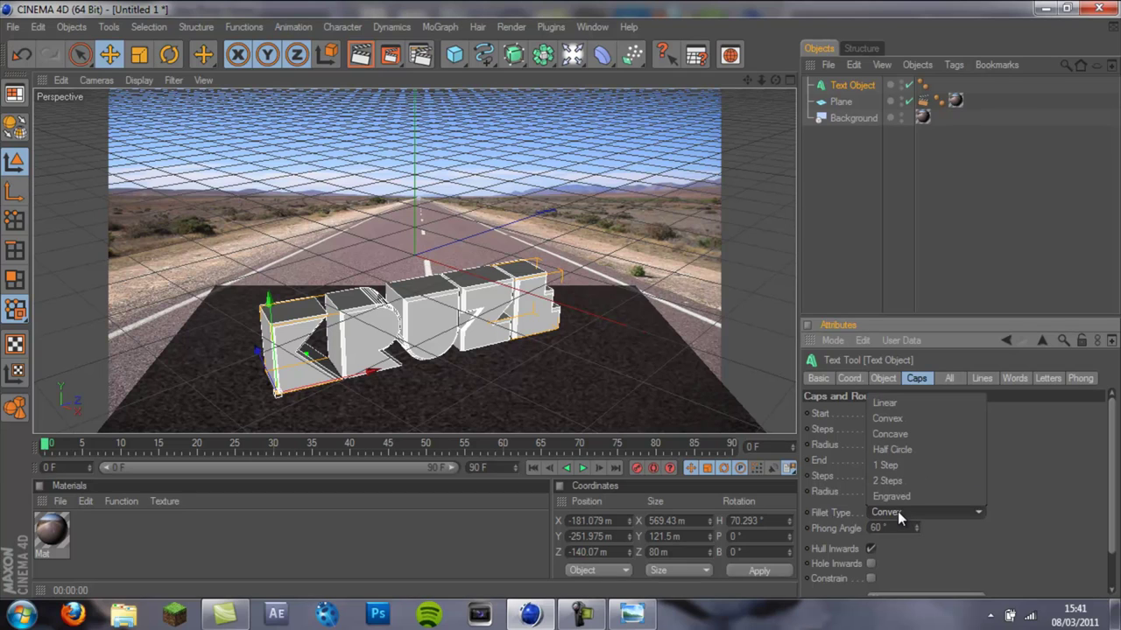
{"action": "left_click", "coordinate": [894, 466]}
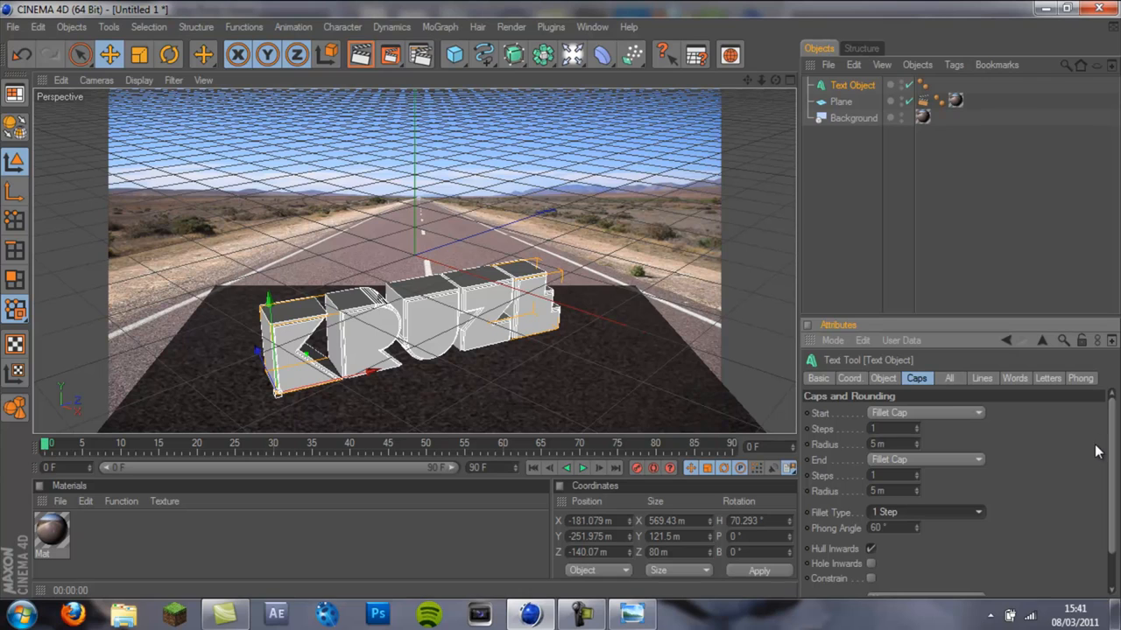
{"action": "left_click", "coordinate": [989, 263]}
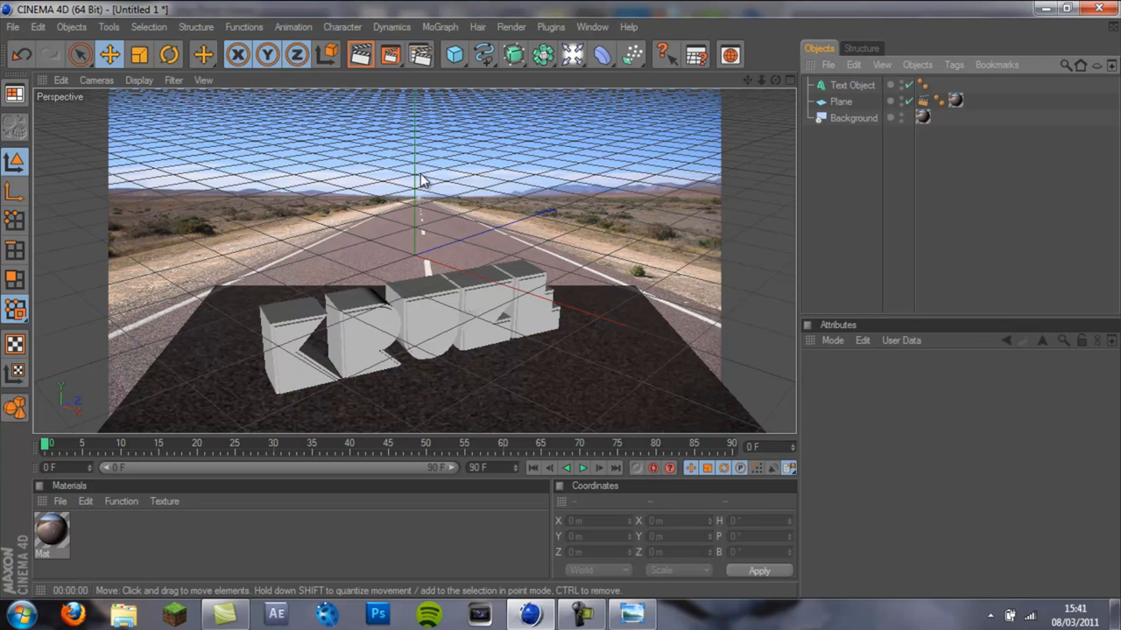
{"action": "left_click", "coordinate": [359, 55]}
Add a Sky with a Compositing tag set to not Seen by Camera, then preview a render
{"action": "left_click", "coordinate": [572, 55]}
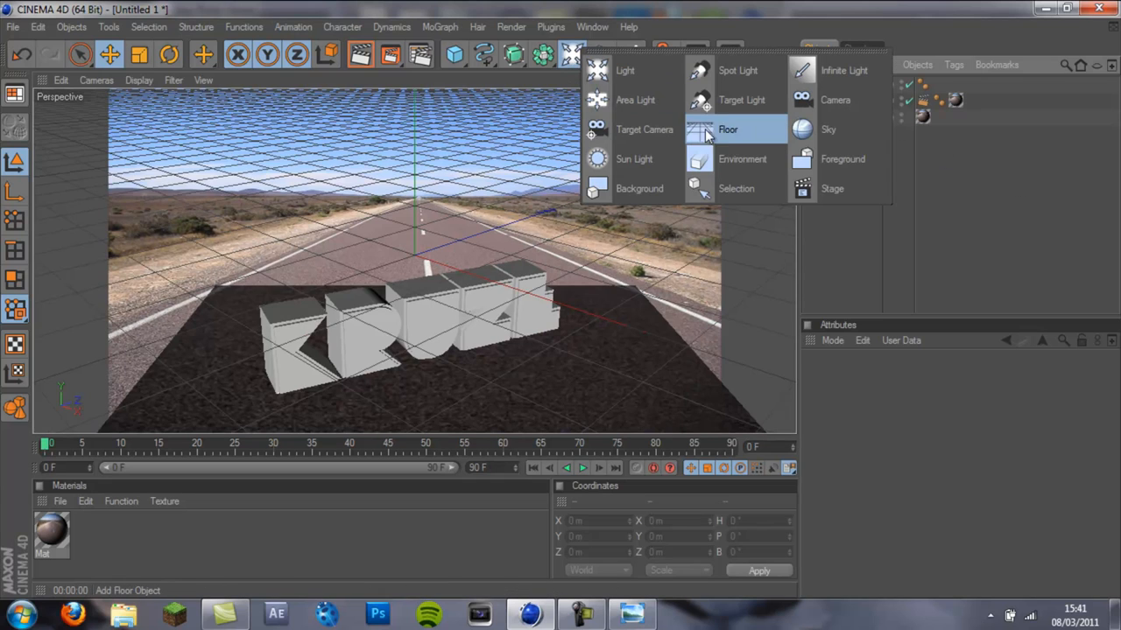
{"action": "left_click", "coordinate": [826, 132]}
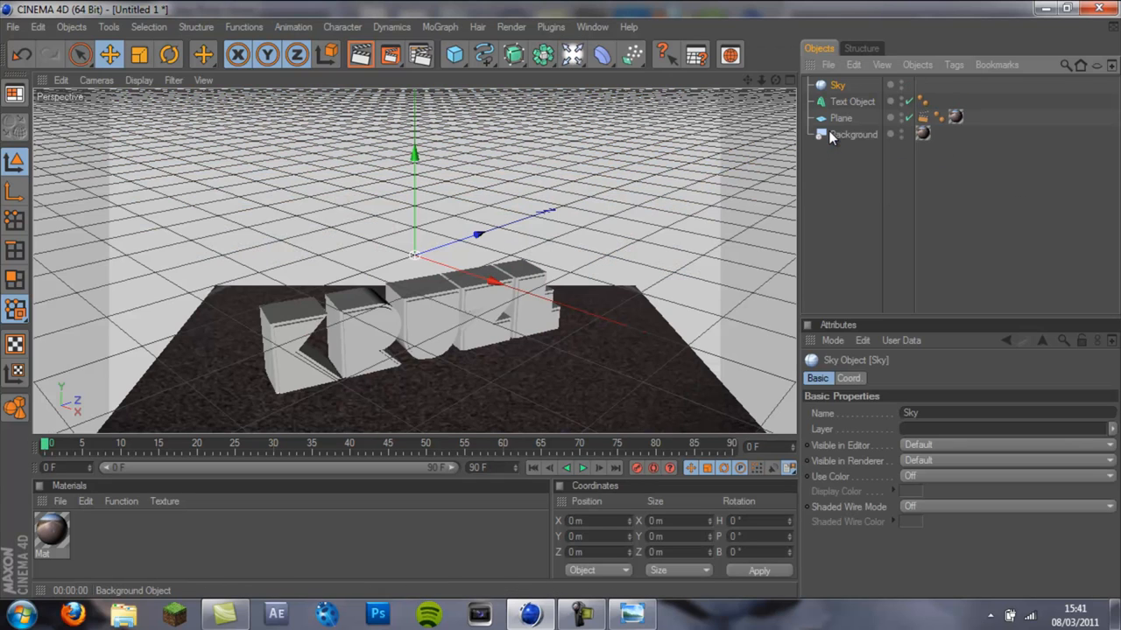
{"action": "right_click", "coordinate": [837, 86]}
{"action": "mouse_move", "coordinate": [896, 76]}
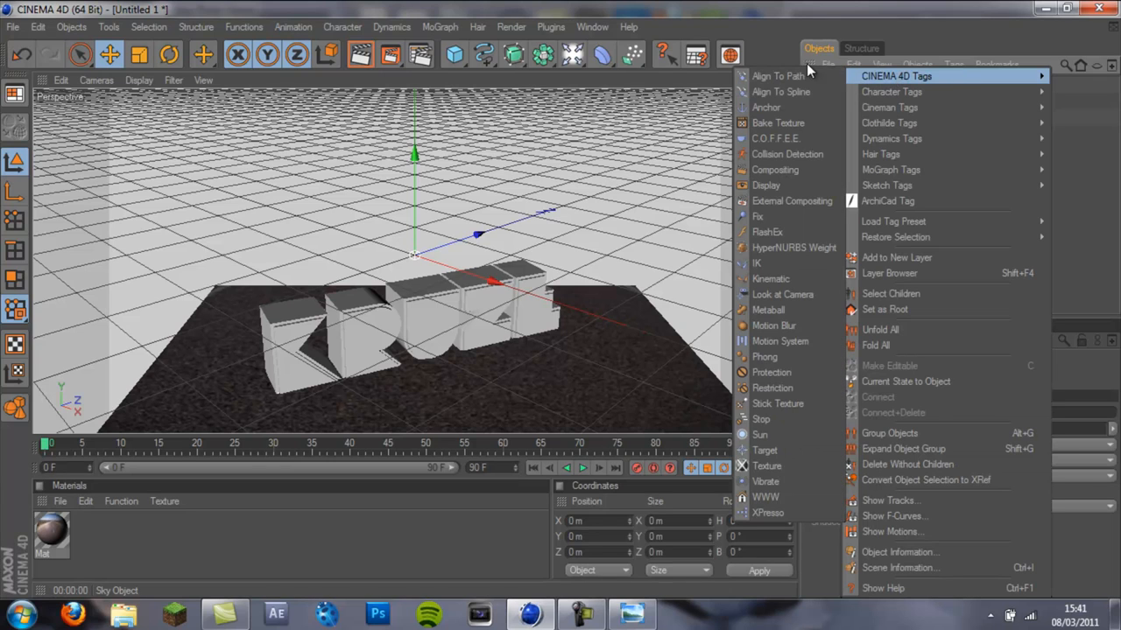
{"action": "left_click", "coordinate": [777, 170]}
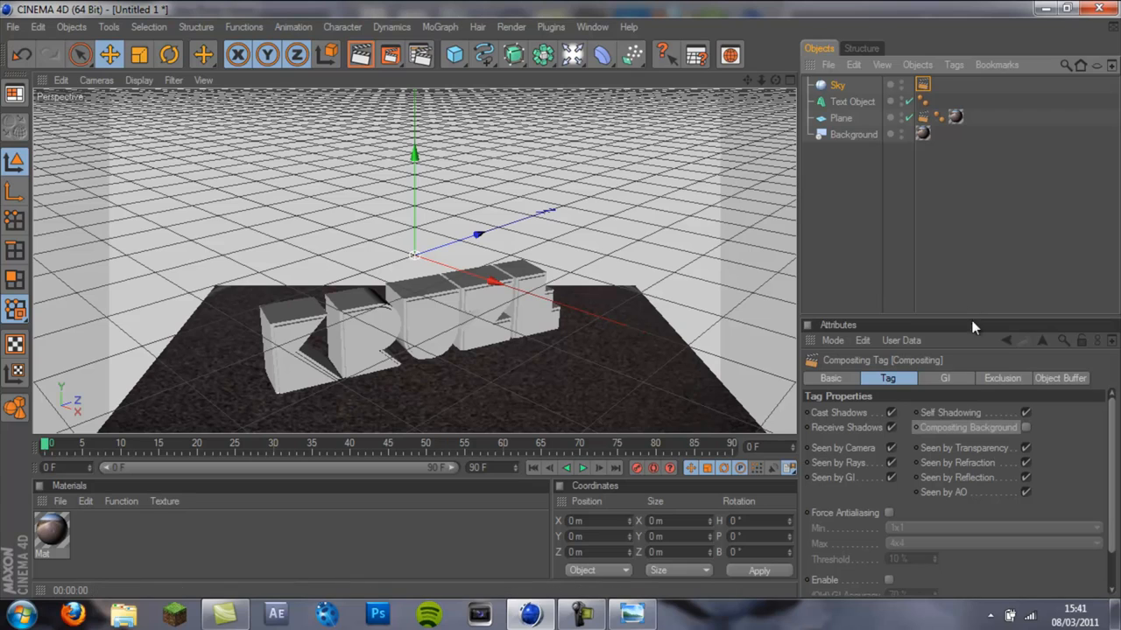
{"action": "left_click", "coordinate": [890, 448]}
{"action": "left_click", "coordinate": [891, 449]}
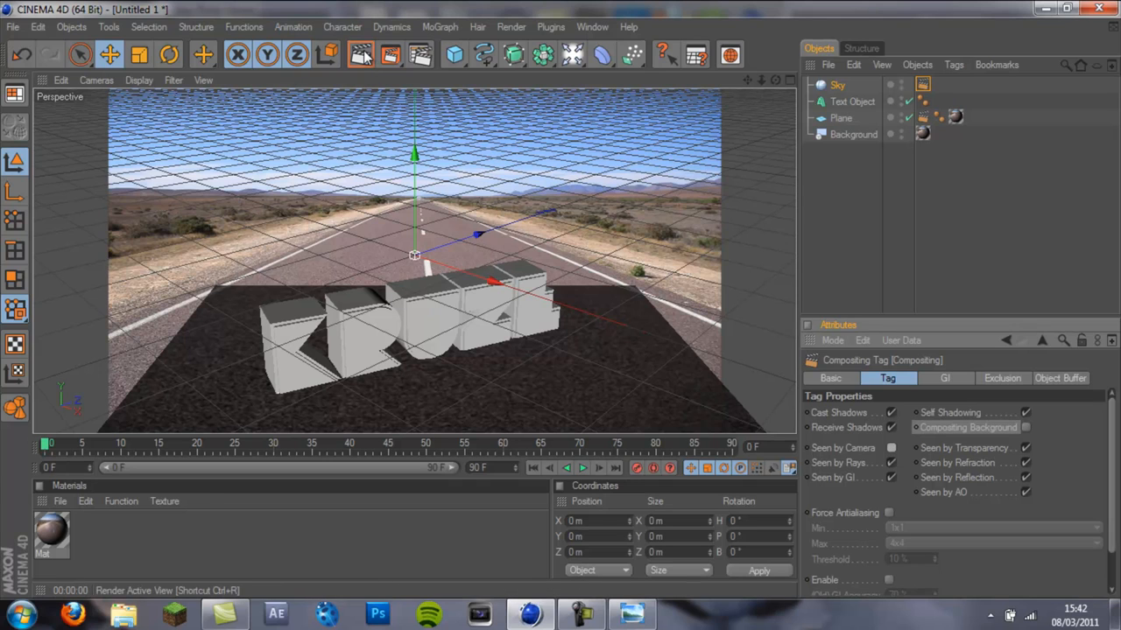
{"action": "left_click", "coordinate": [360, 56]}
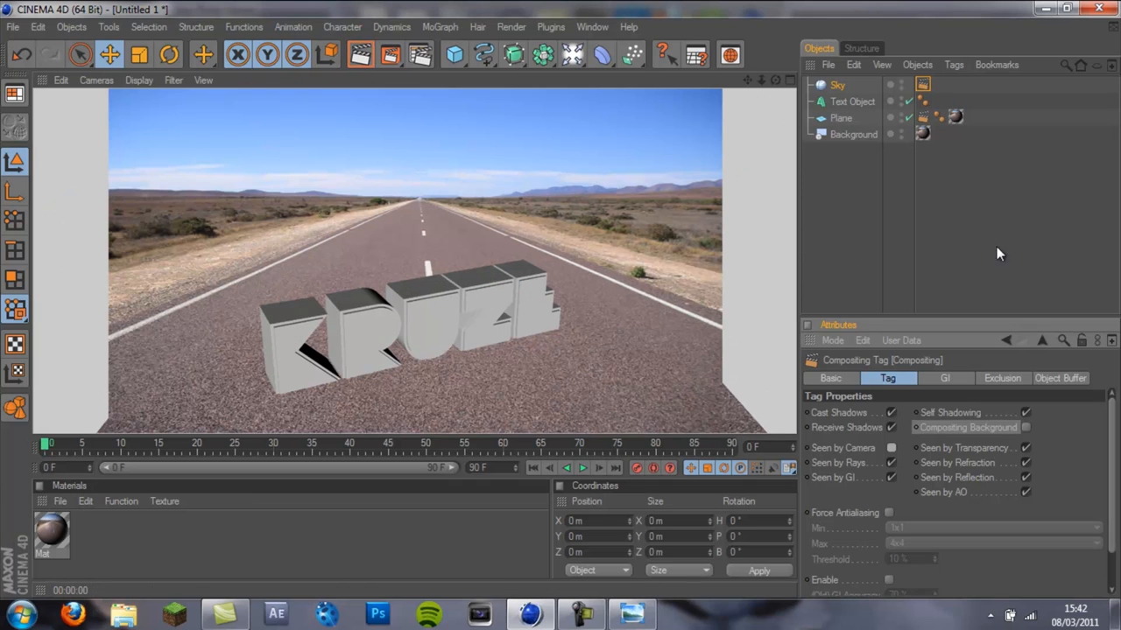
{"action": "left_click", "coordinate": [836, 85]}
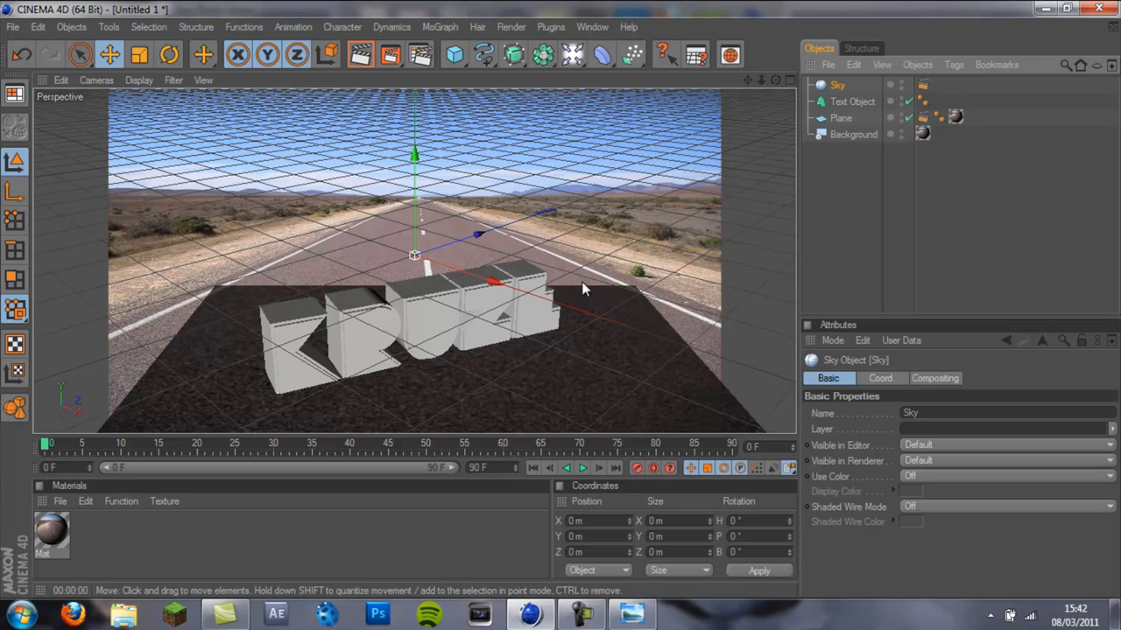
Add the Global Illumination effect in Render Settings using IR + QMC mode
{"action": "left_click", "coordinate": [998, 218]}
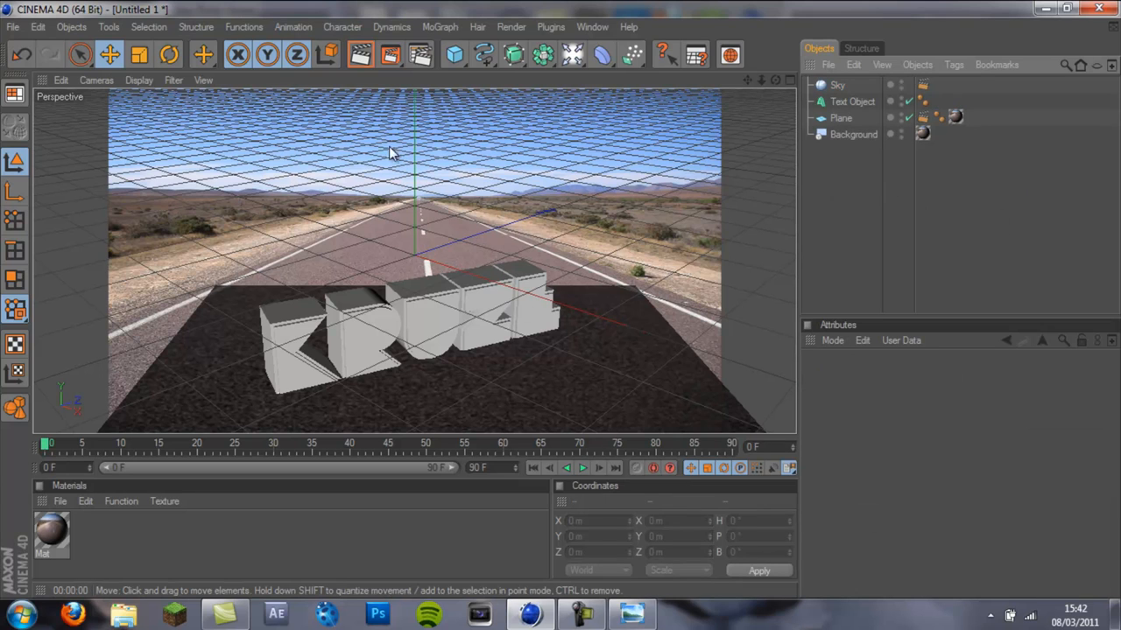
{"action": "left_click", "coordinate": [421, 57]}
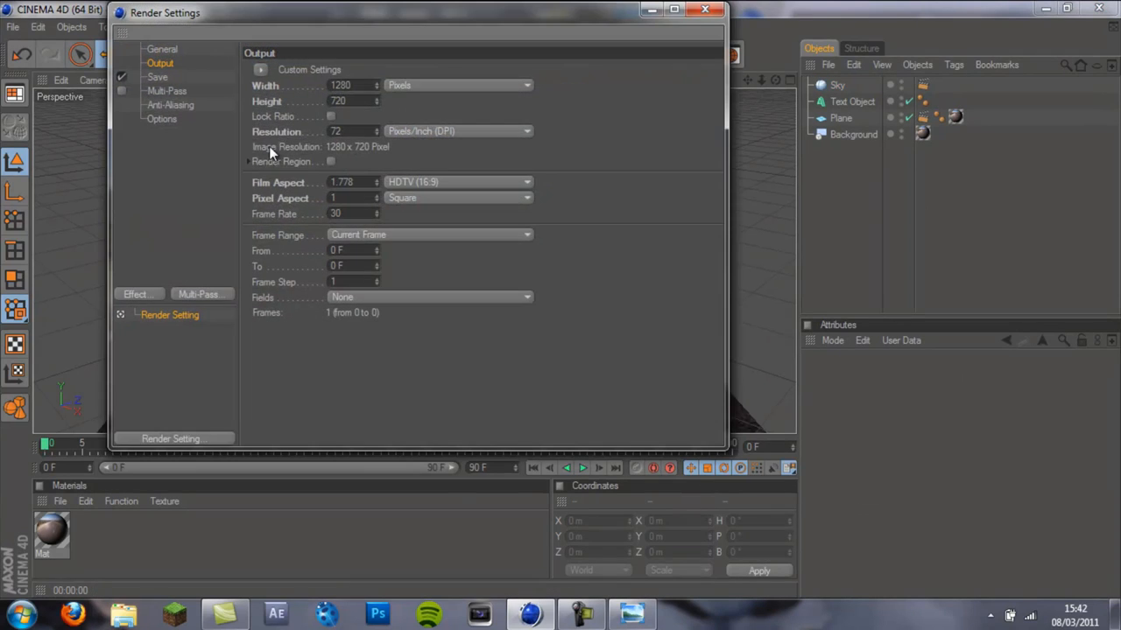
{"action": "left_click", "coordinate": [145, 296]}
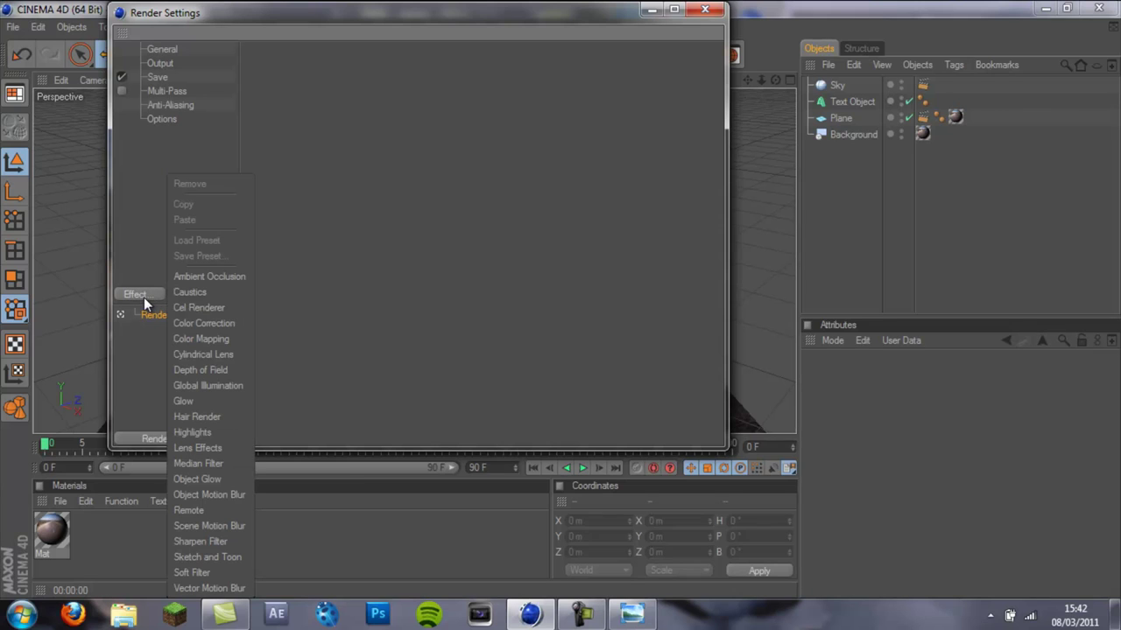
{"action": "left_click", "coordinate": [205, 385]}
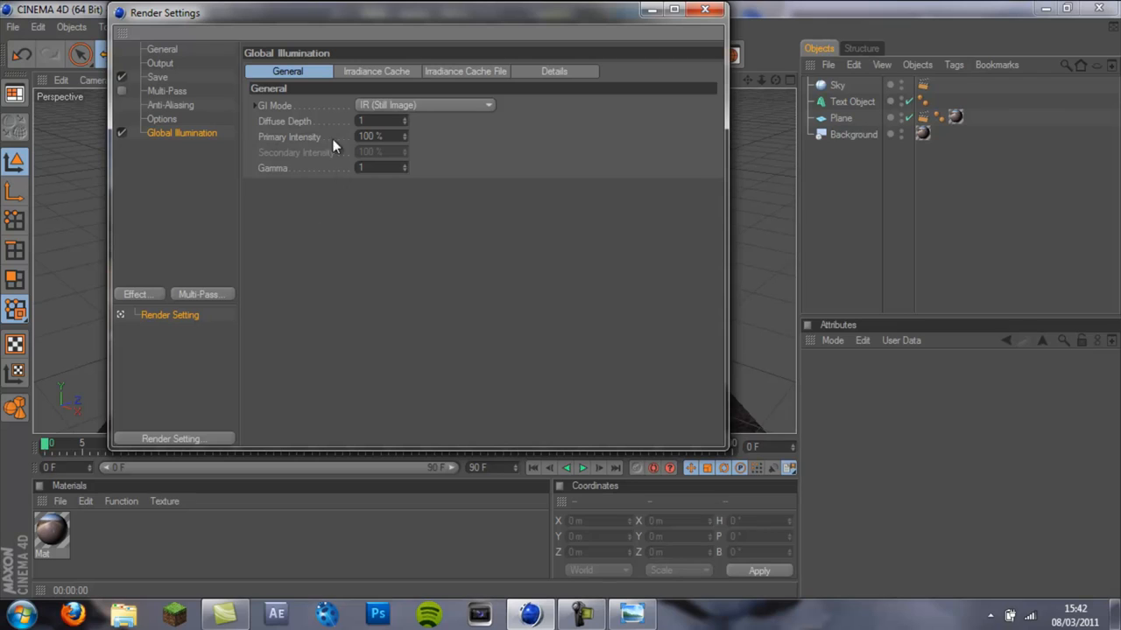
{"action": "left_click", "coordinate": [385, 110]}
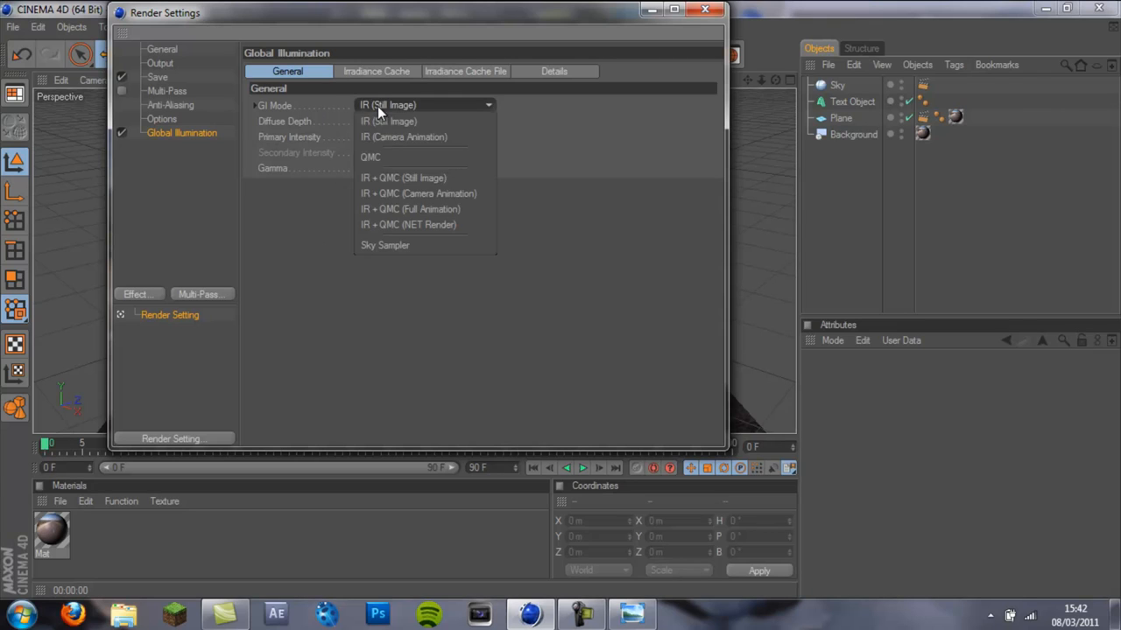
{"action": "left_click", "coordinate": [402, 180]}
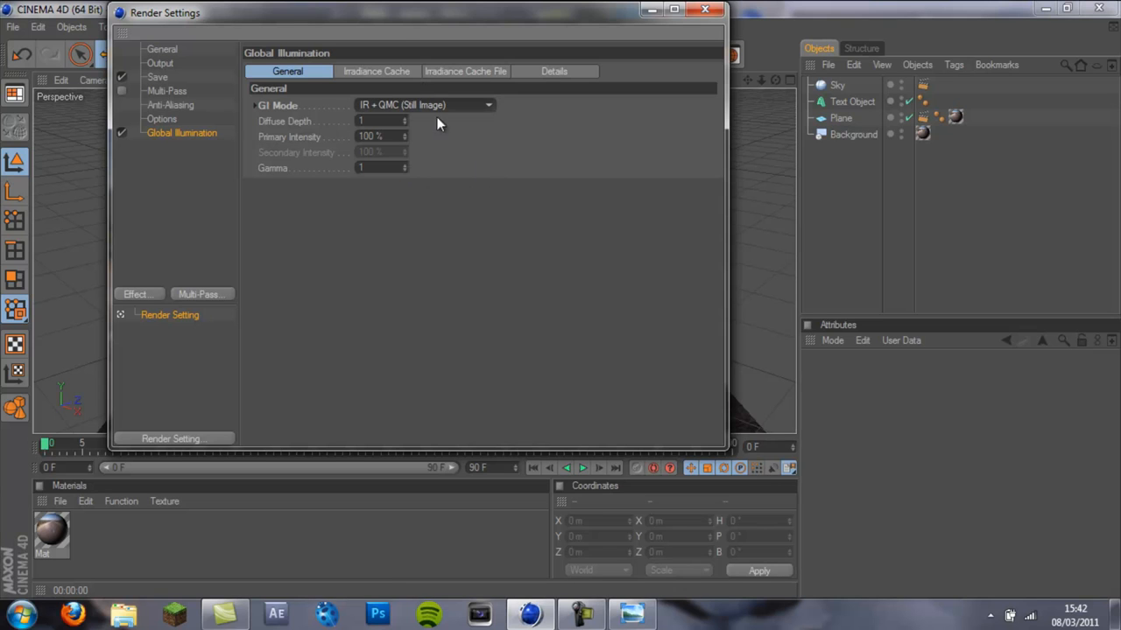
Set GI diffuse depth to 3 and gamma to 2.2
{"action": "mouse_move", "coordinate": [395, 13]}
{"action": "left_mouse_down"}
{"action": "mouse_move", "coordinate": [503, 71]}
{"action": "mouse_move", "coordinate": [385, 13]}
{"action": "left_mouse_up"}
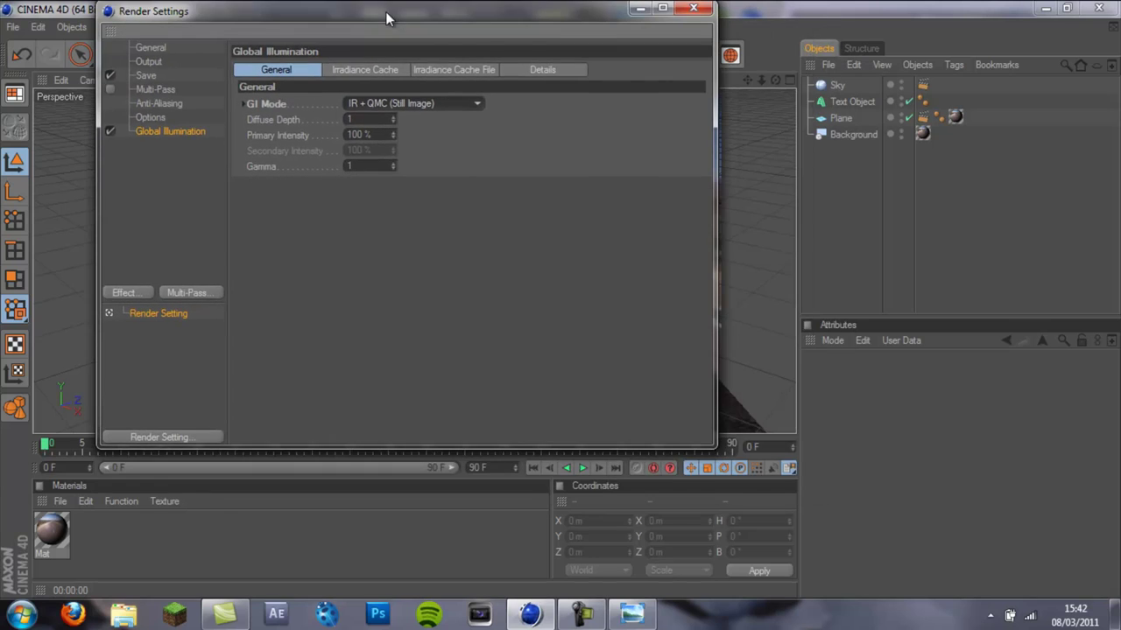
{"action": "double_click", "coordinate": [355, 120]}
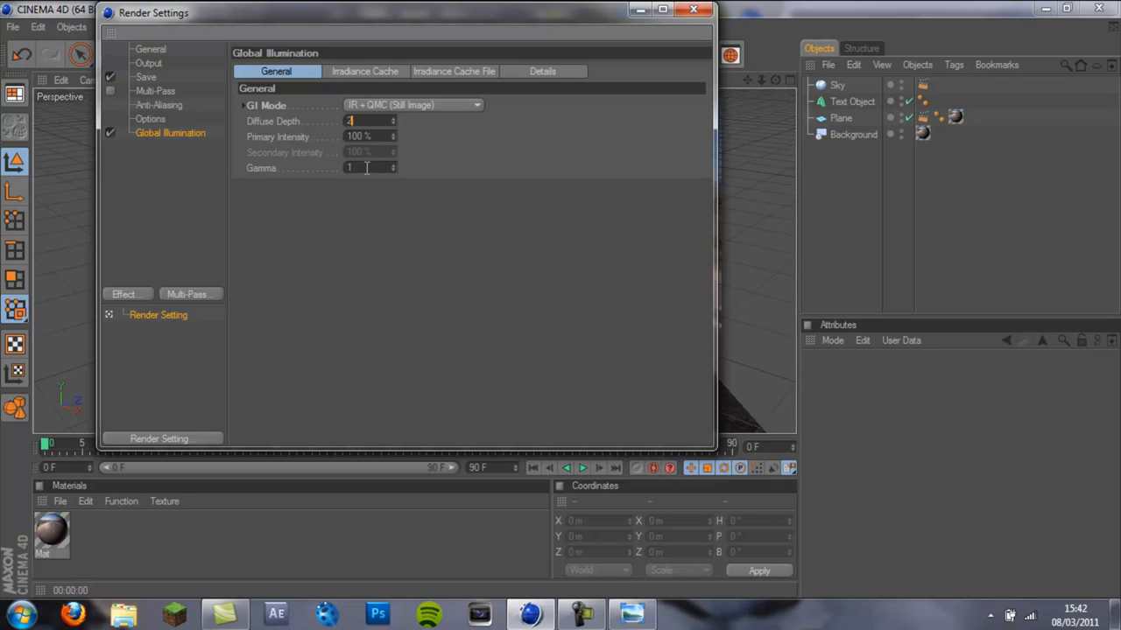
{"action": "type", "text": "2"}
{"action": "left_click", "coordinate": [372, 166]}
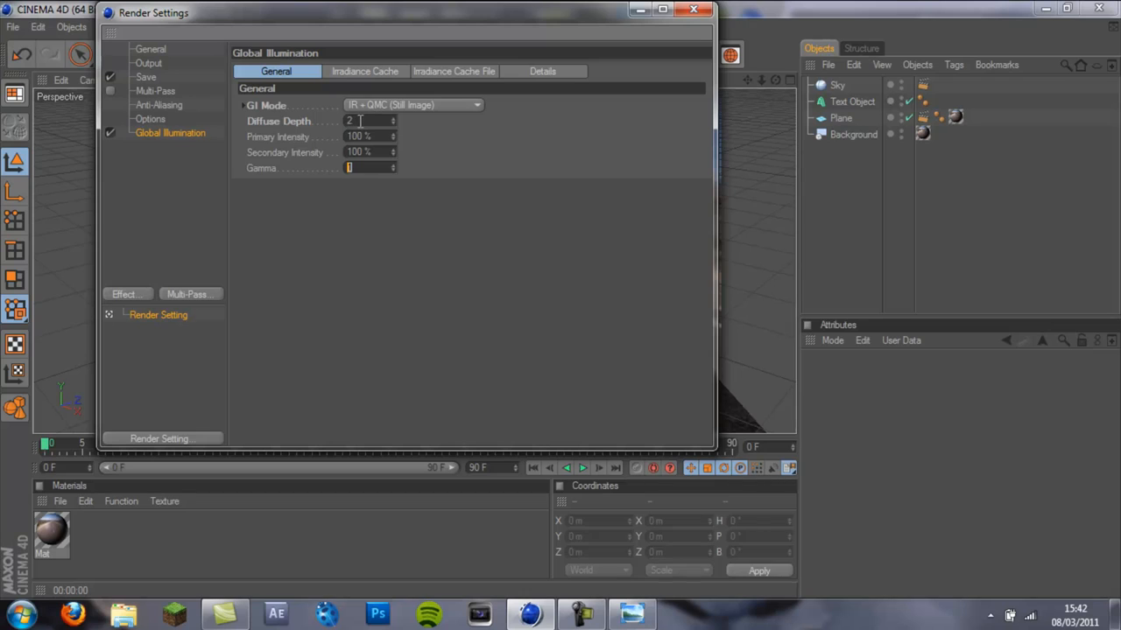
{"action": "left_click", "coordinate": [357, 121]}
{"action": "left_click", "coordinate": [374, 168]}
{"action": "type", "text": "2.2"}
{"action": "key", "text": "Return"}
Render the active view to preview the GI-lit KRUZE letters on the road
{"action": "left_click", "coordinate": [692, 9]}
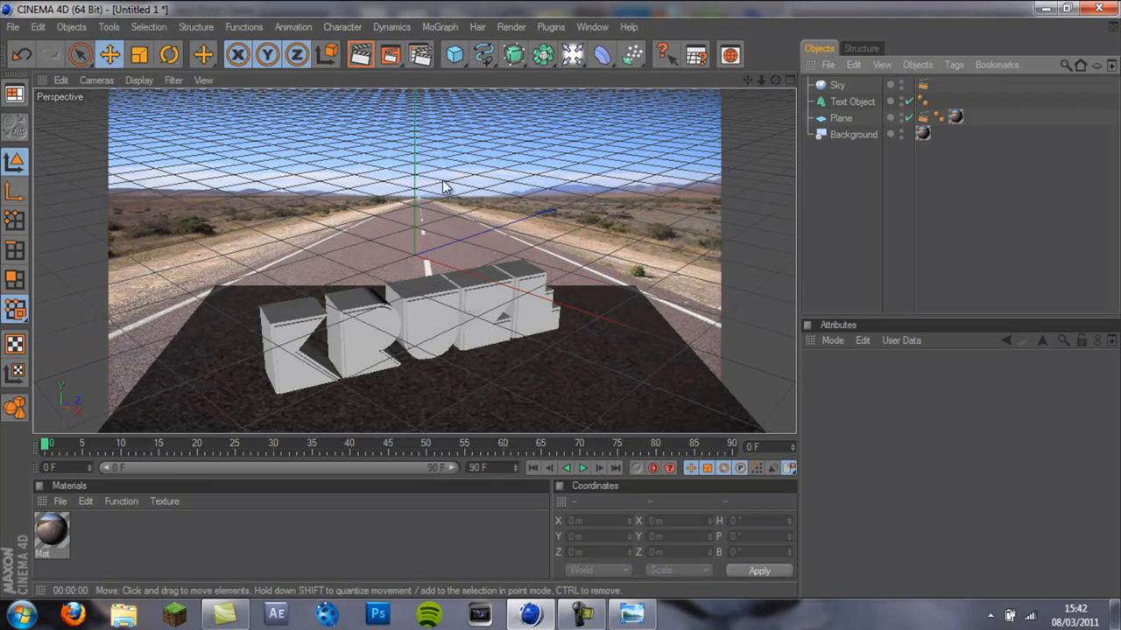
{"action": "left_click", "coordinate": [360, 56]}
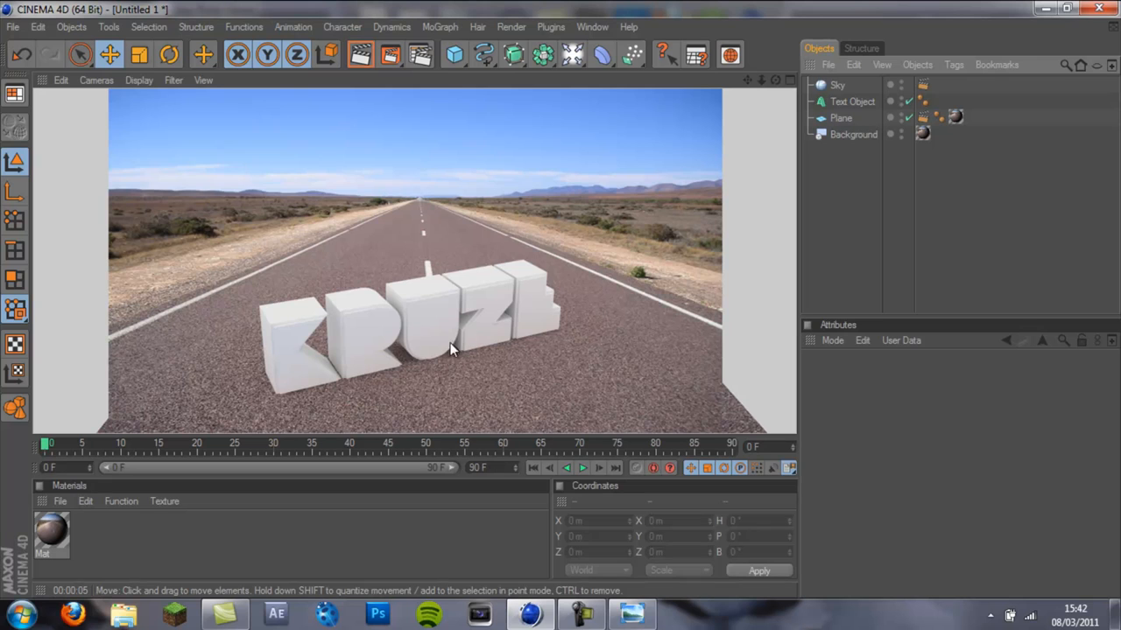
Create material Mat.1 and set its colour to pure 255 white
{"action": "double_click", "coordinate": [137, 524]}
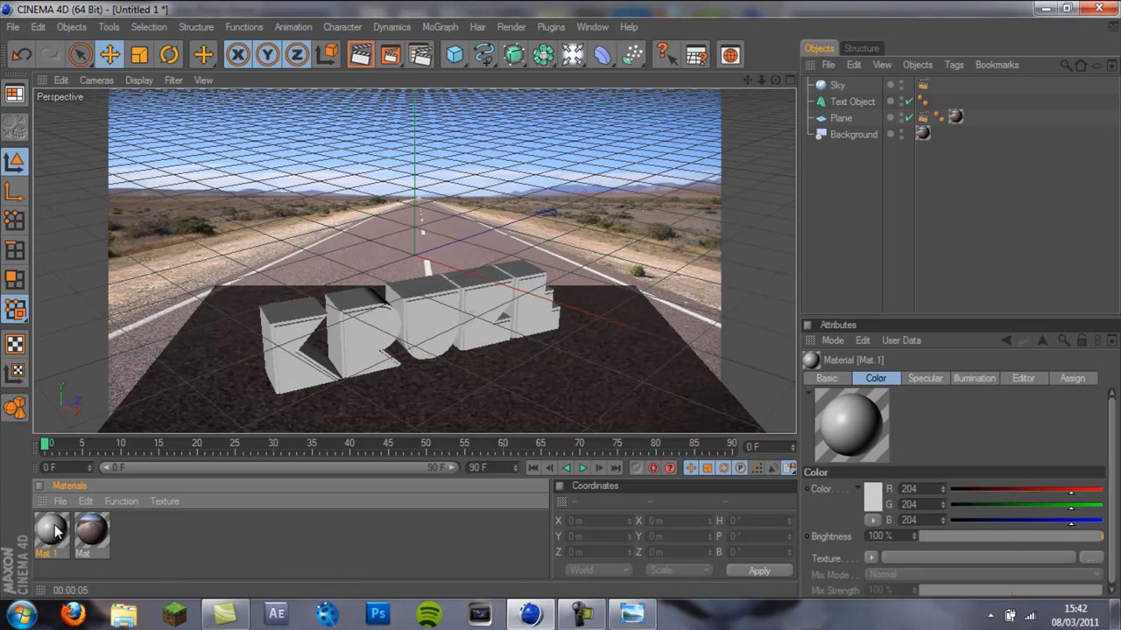
{"action": "double_click", "coordinate": [57, 530]}
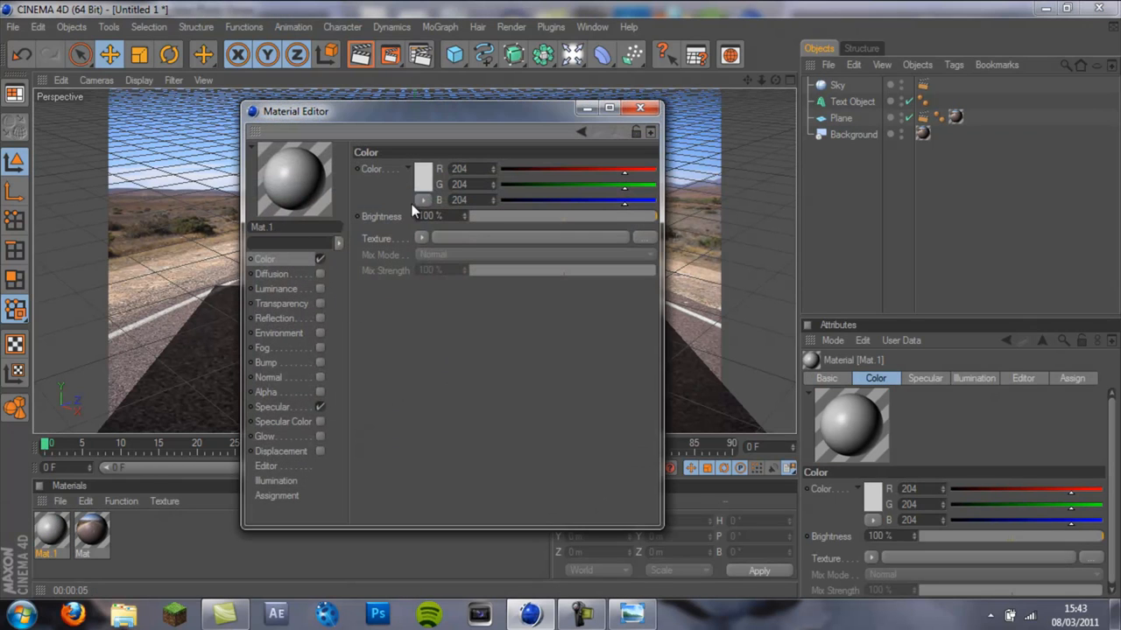
{"action": "left_click", "coordinate": [423, 169]}
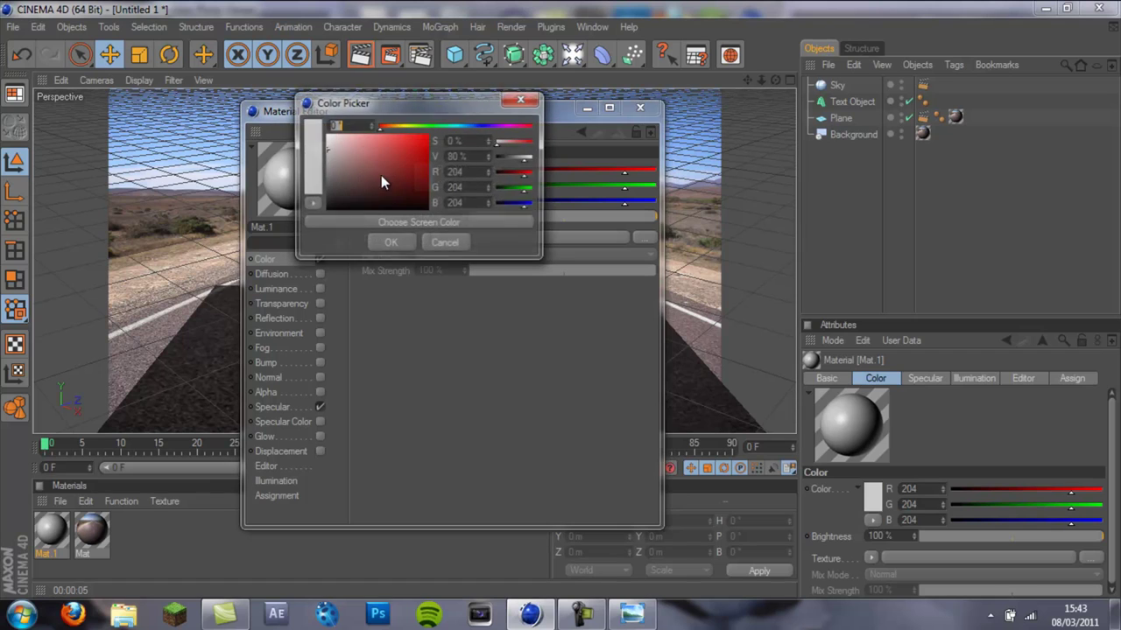
{"action": "left_click", "coordinate": [391, 243]}
Enable Reflection with a Fresnel texture at about 10% brightness and 40% mix strength
{"action": "left_click", "coordinate": [319, 318]}
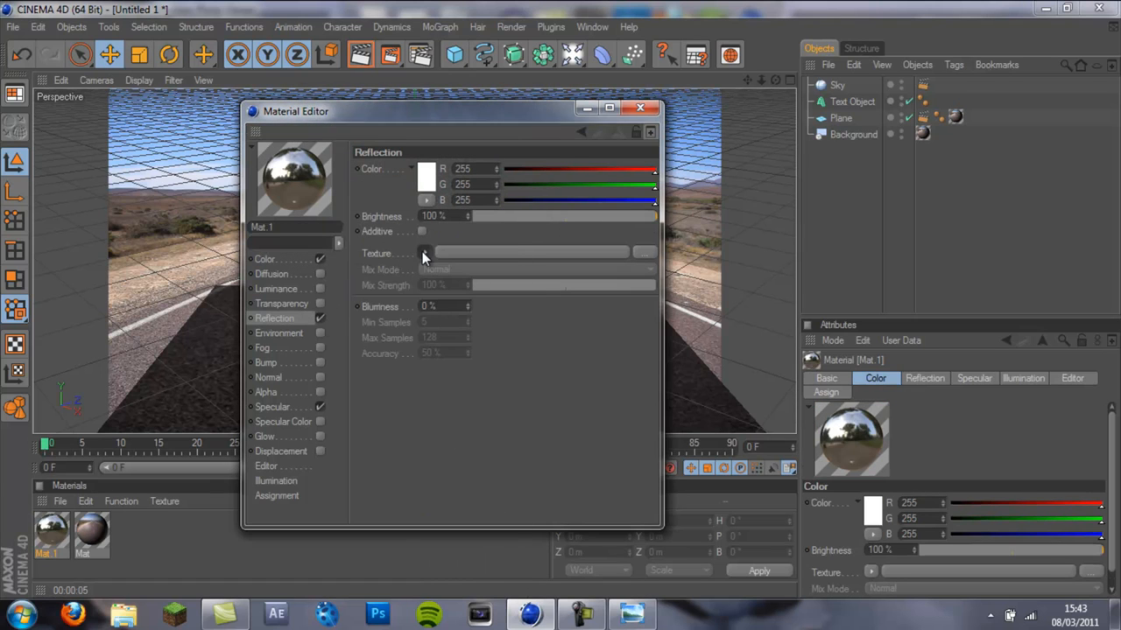
{"action": "left_click", "coordinate": [422, 251]}
{"action": "left_click", "coordinate": [782, 132]}
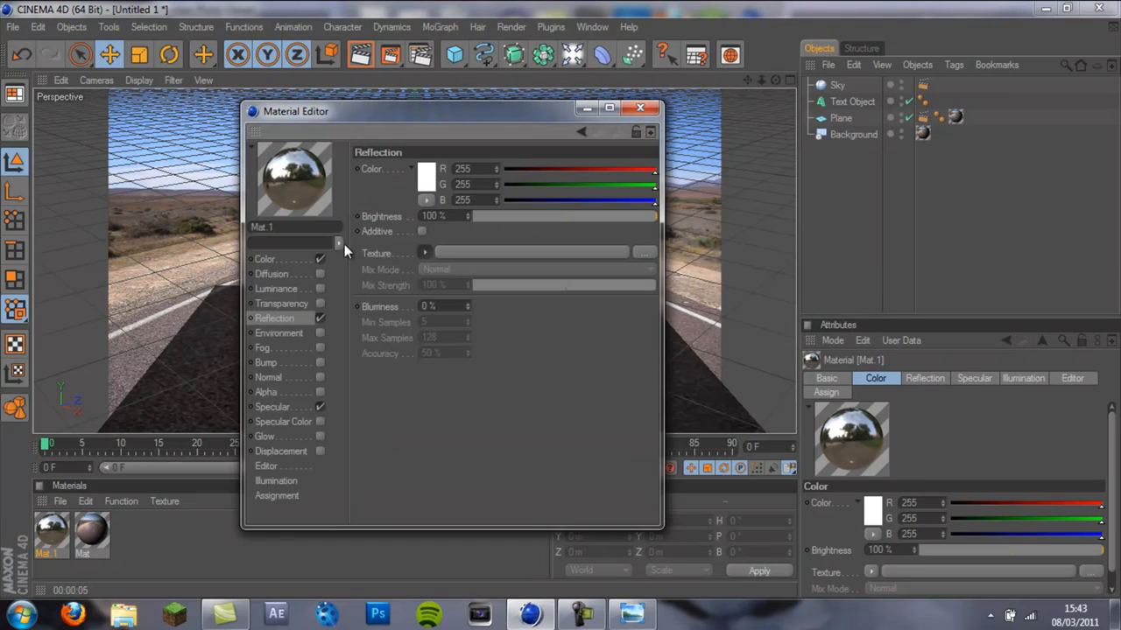
{"action": "left_click", "coordinate": [424, 252]}
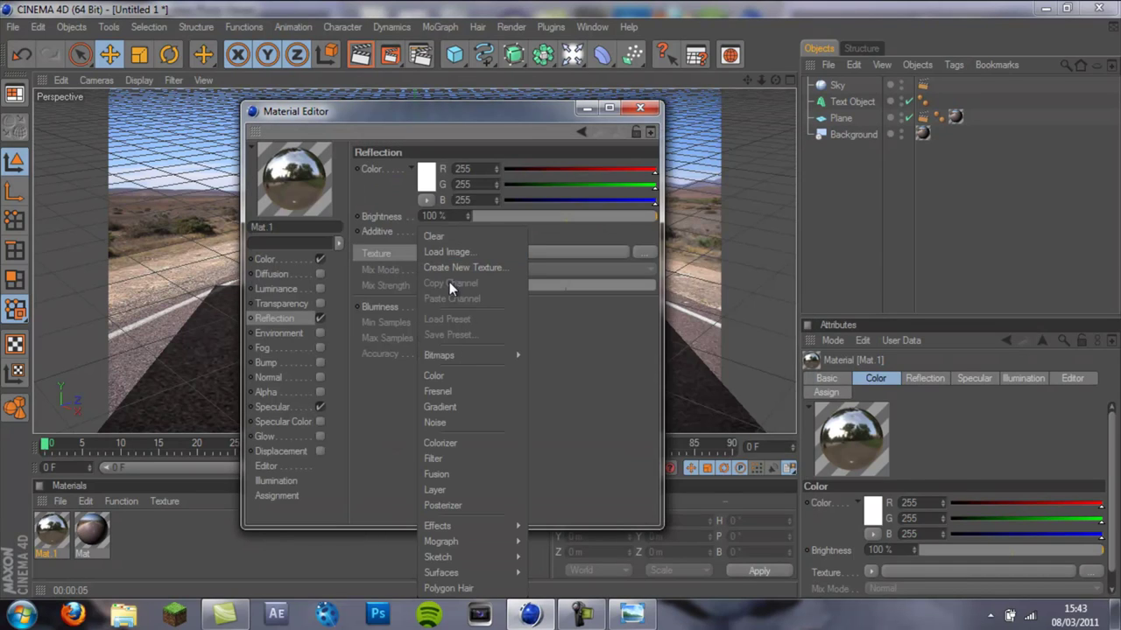
{"action": "left_click", "coordinate": [443, 391]}
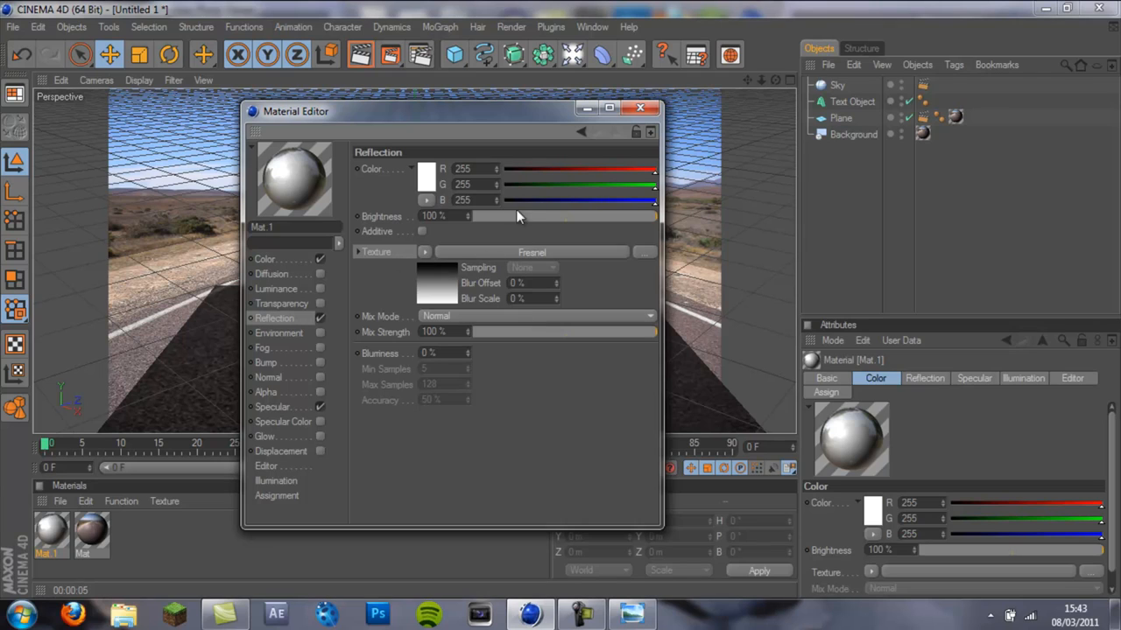
{"action": "left_click_drag", "start_coordinate": [505, 219], "coordinate": [490, 215]}
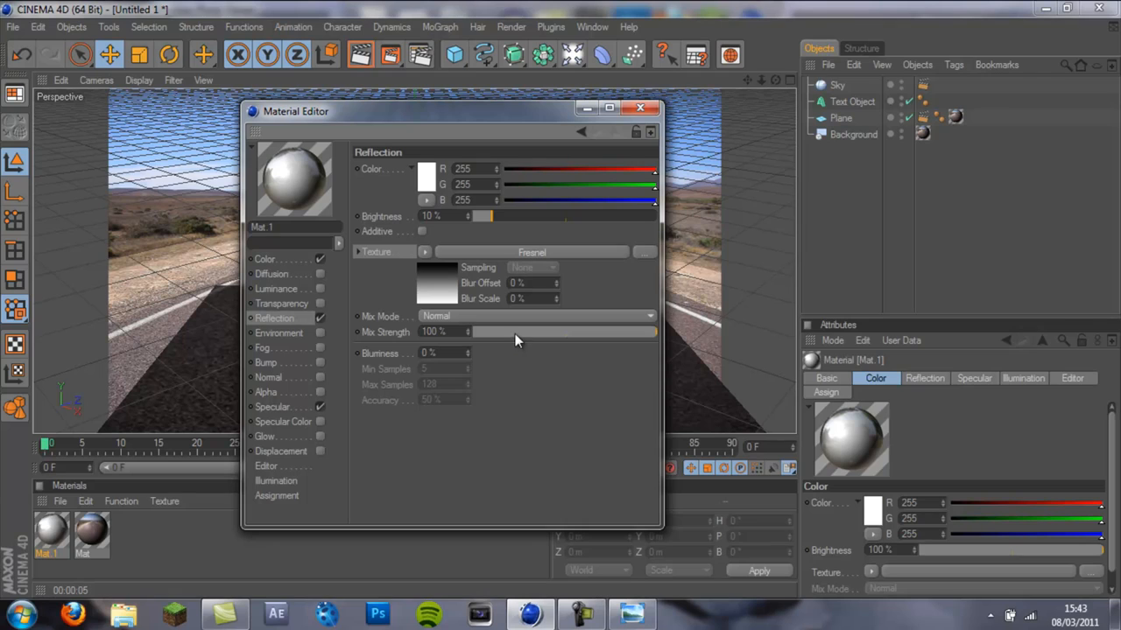
{"action": "left_click_drag", "start_coordinate": [518, 334], "coordinate": [547, 338]}
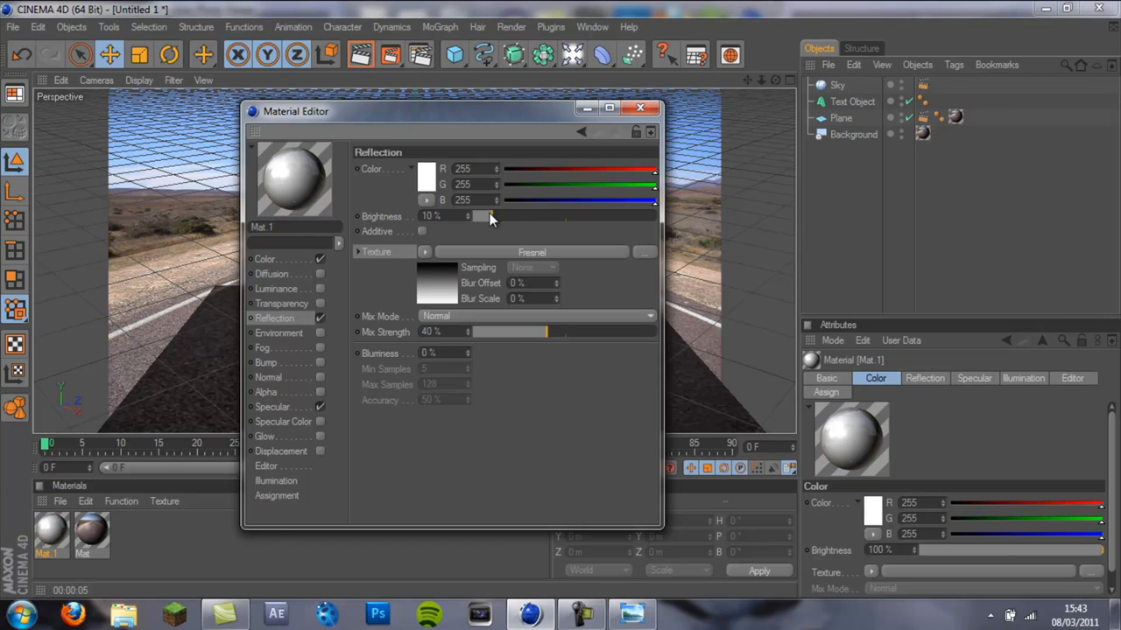
Apply the white Mat.1 material to the KRUZE text object
{"action": "left_click", "coordinate": [639, 109]}
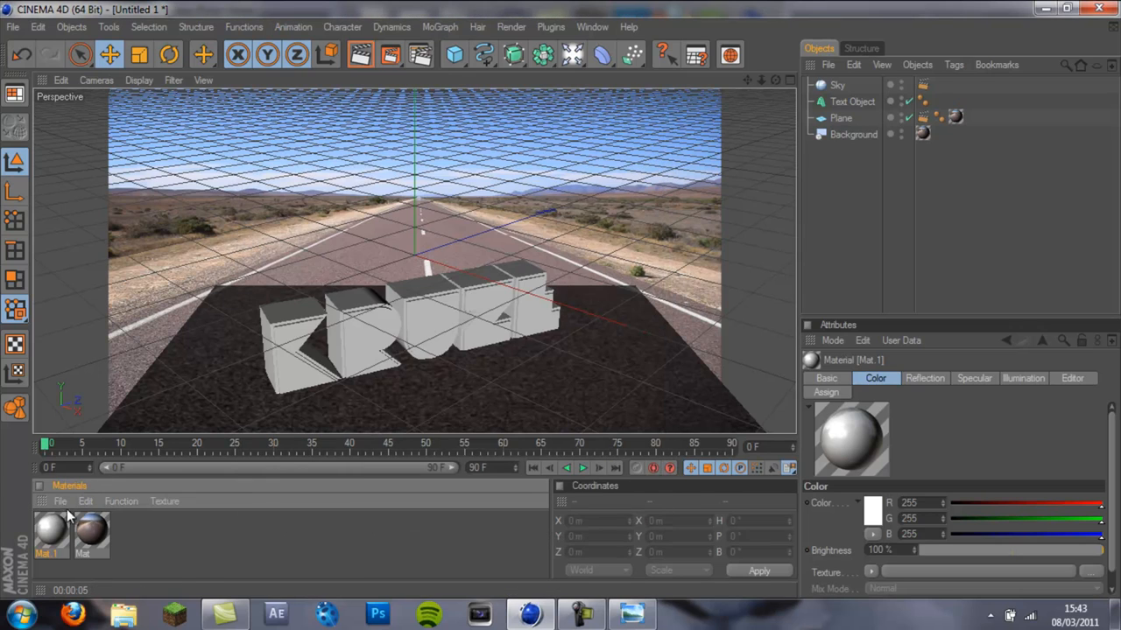
{"action": "left_click_drag", "start_coordinate": [351, 336], "coordinate": [355, 332]}
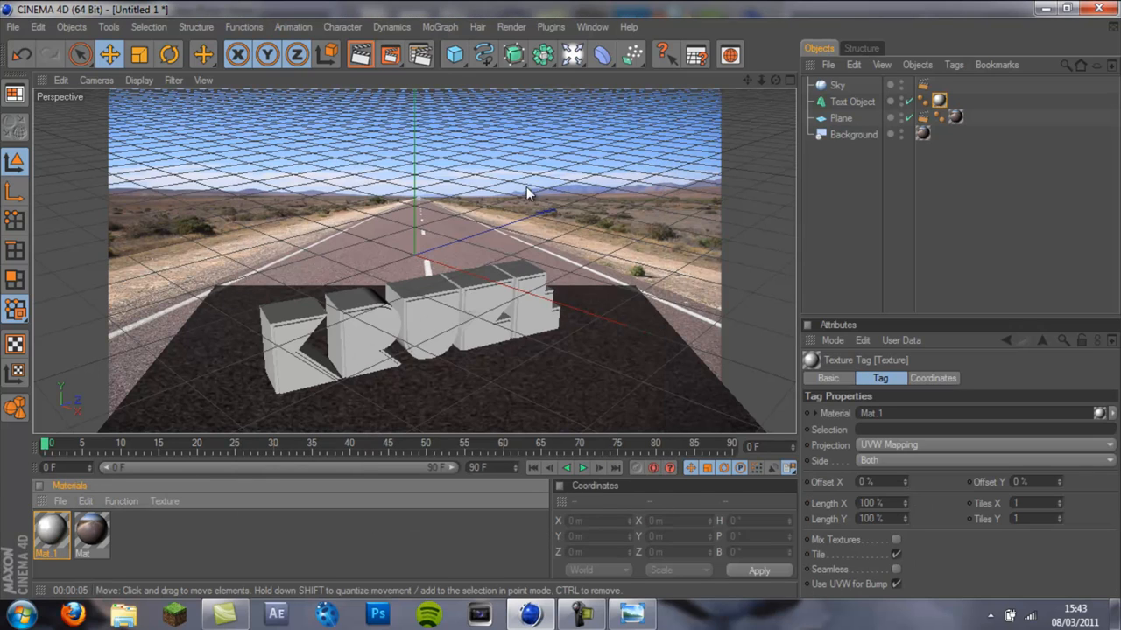
Add the Ambient Occlusion effect in Render Settings
{"action": "left_click", "coordinate": [420, 55]}
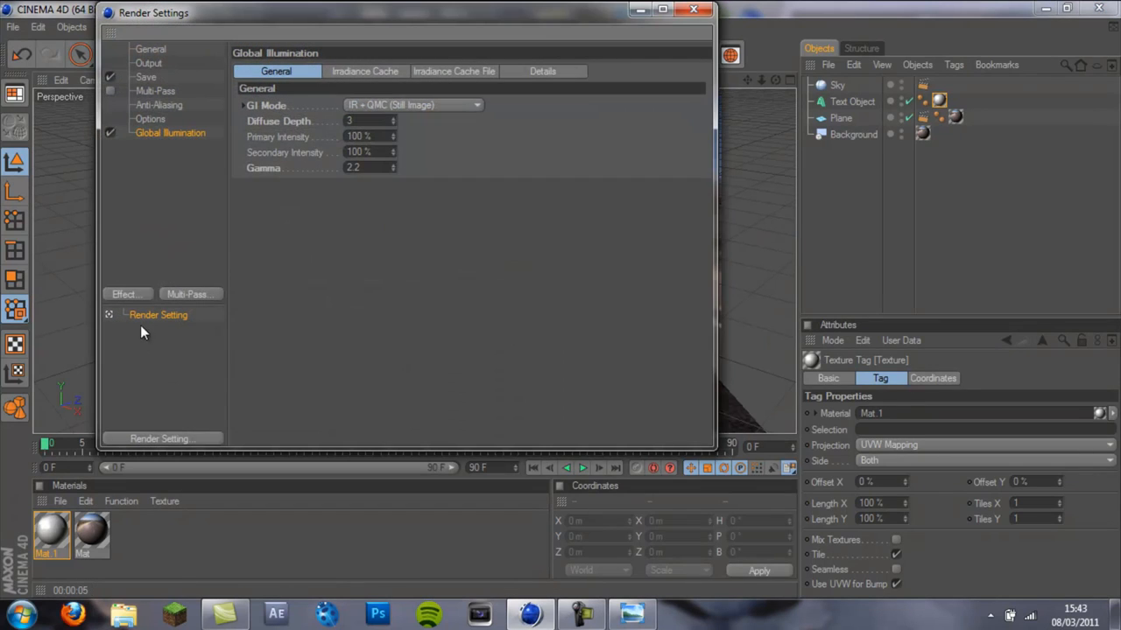
{"action": "left_click", "coordinate": [127, 298]}
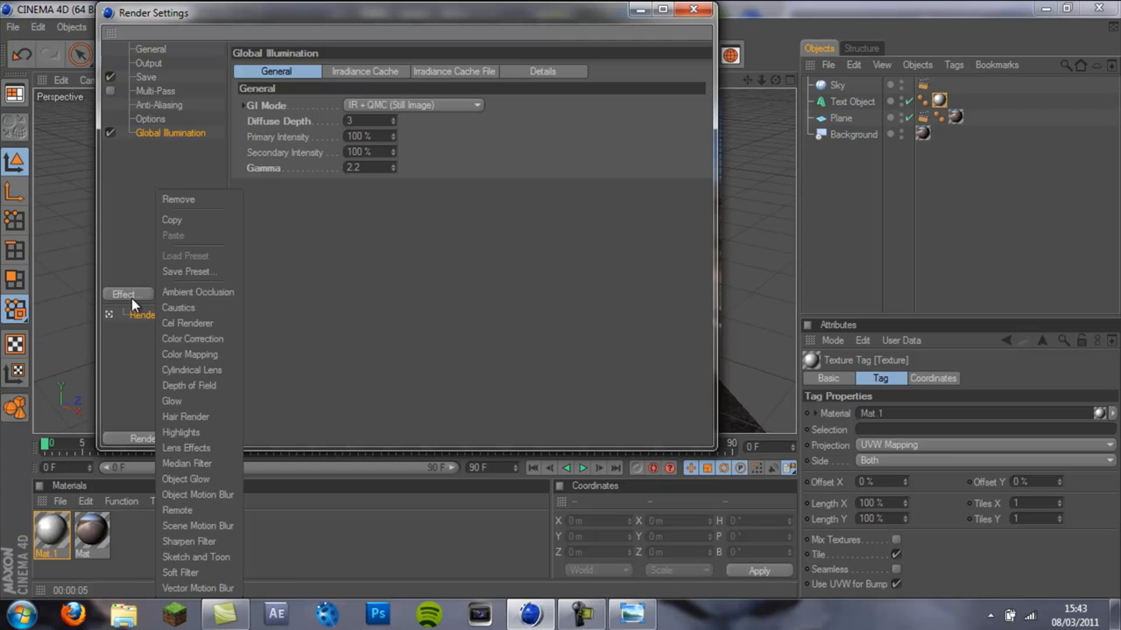
{"action": "left_click", "coordinate": [197, 292]}
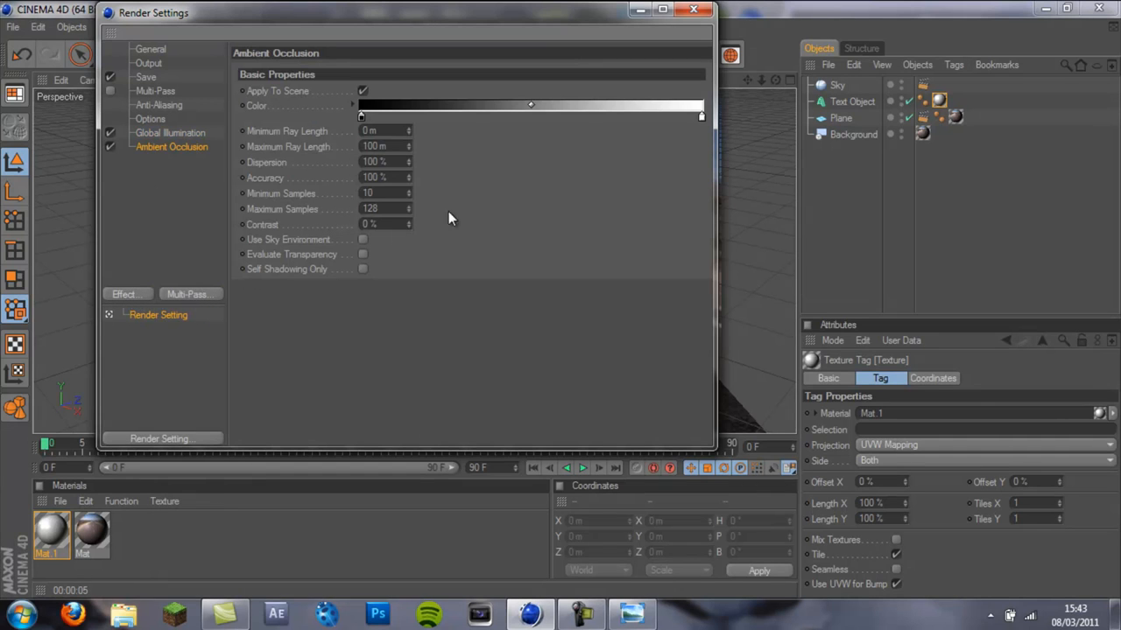
{"action": "left_click", "coordinate": [692, 8]}
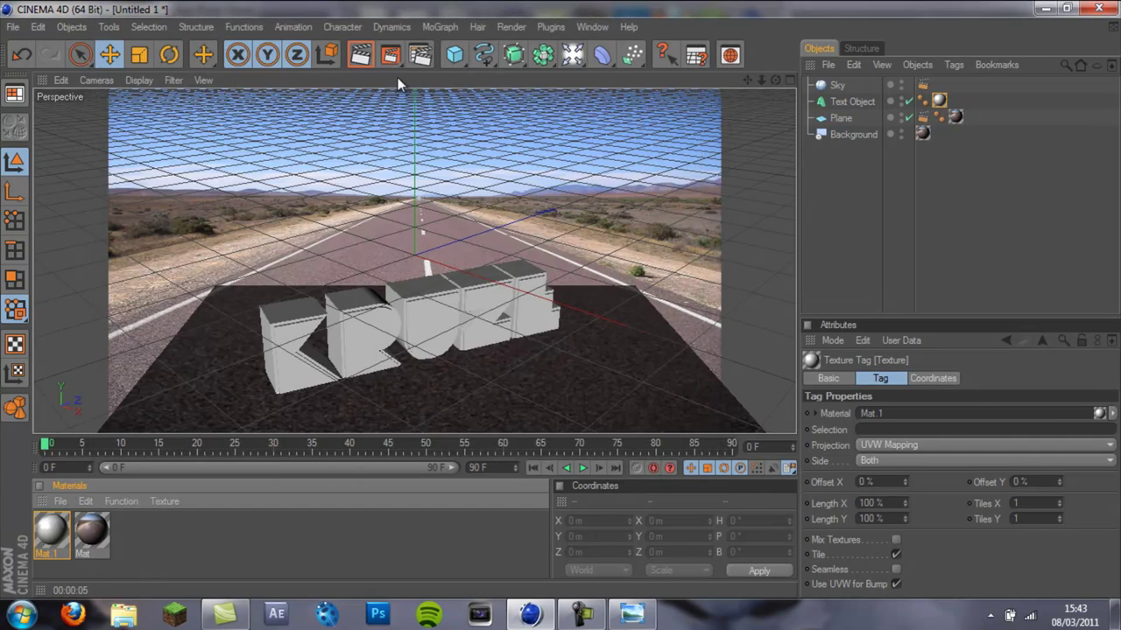
Render the view with ambient occlusion, then return to the scene with the Plane selected
{"action": "left_click", "coordinate": [359, 55]}
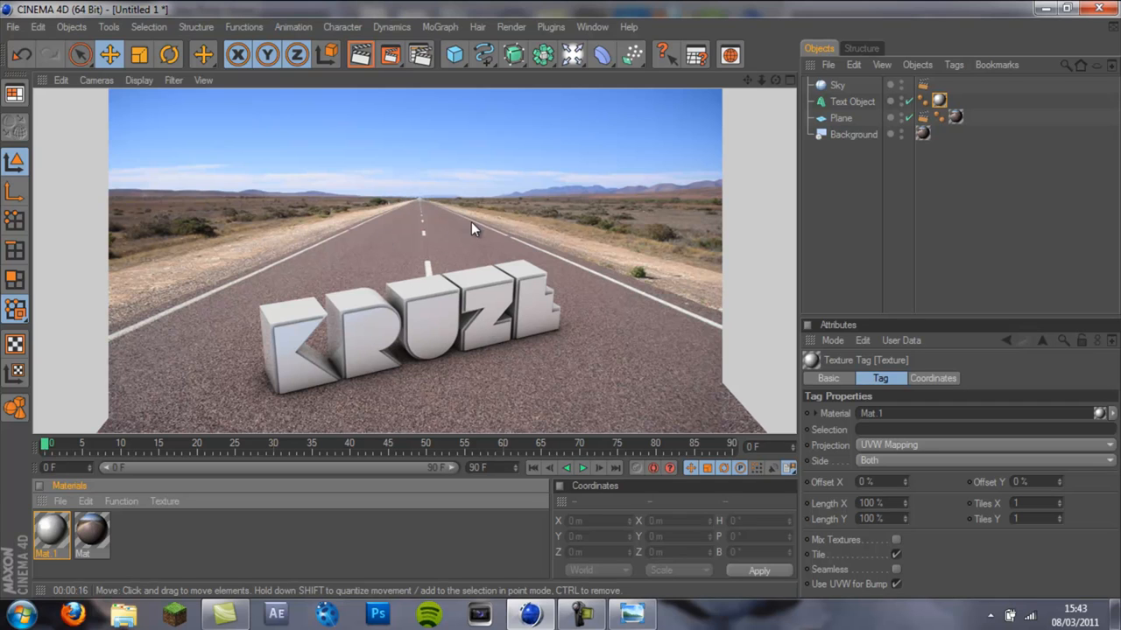
{"action": "left_click", "coordinate": [842, 119]}
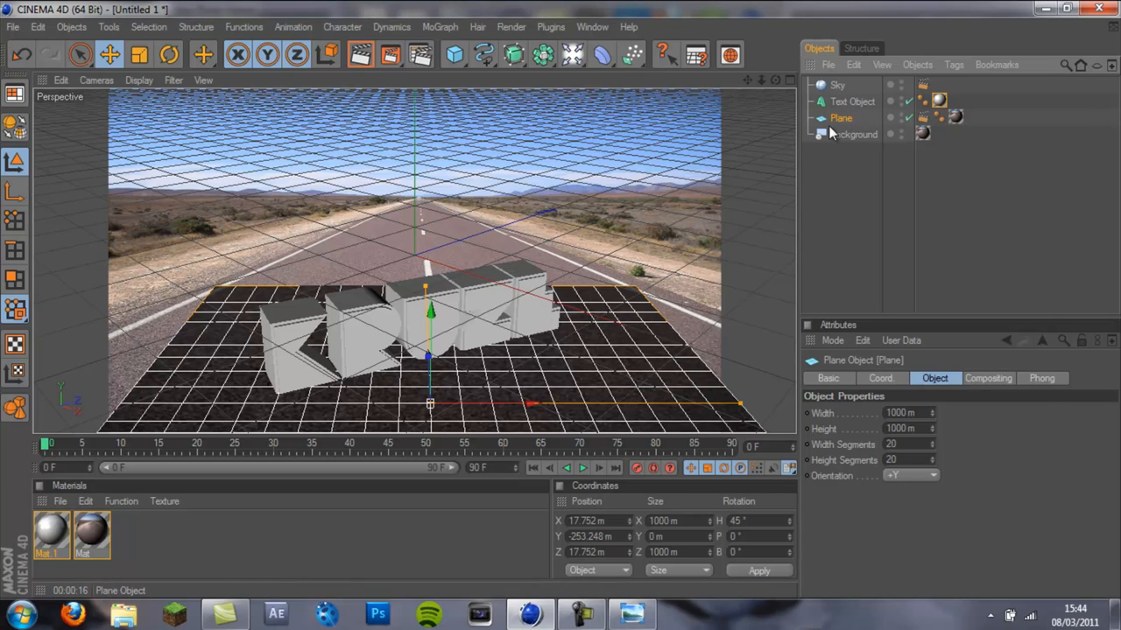
Add Rigid Body tags to both the Plane and the KRUZE Text Object
{"action": "right_click", "coordinate": [842, 125]}
{"action": "right_click", "coordinate": [837, 123]}
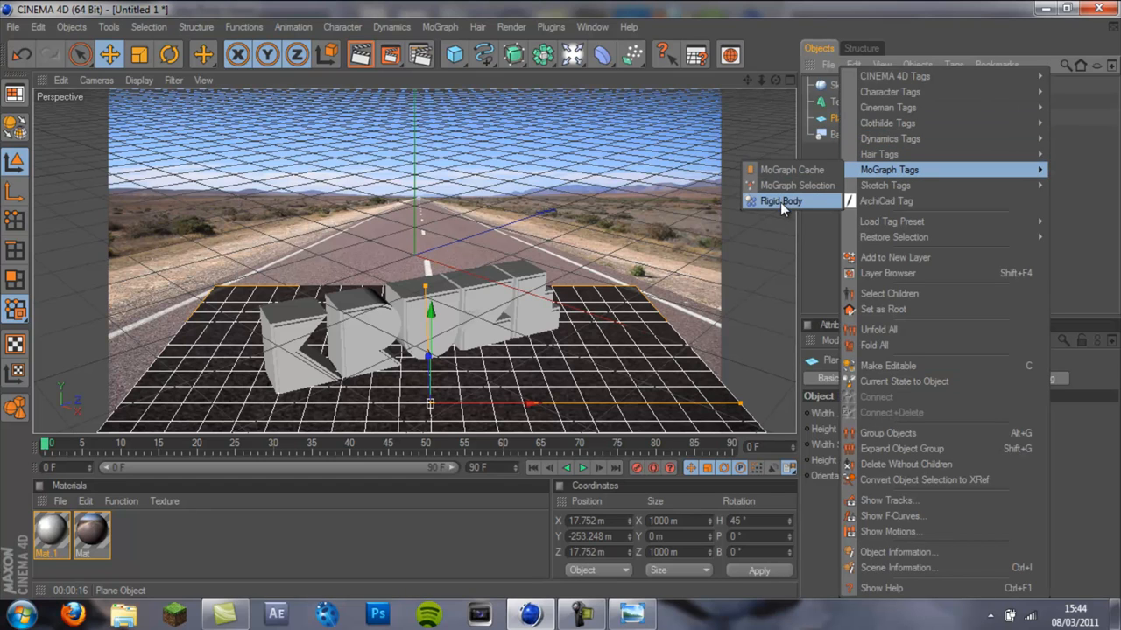
{"action": "left_click", "coordinate": [781, 203]}
{"action": "left_click", "coordinate": [843, 100]}
{"action": "right_click", "coordinate": [843, 101]}
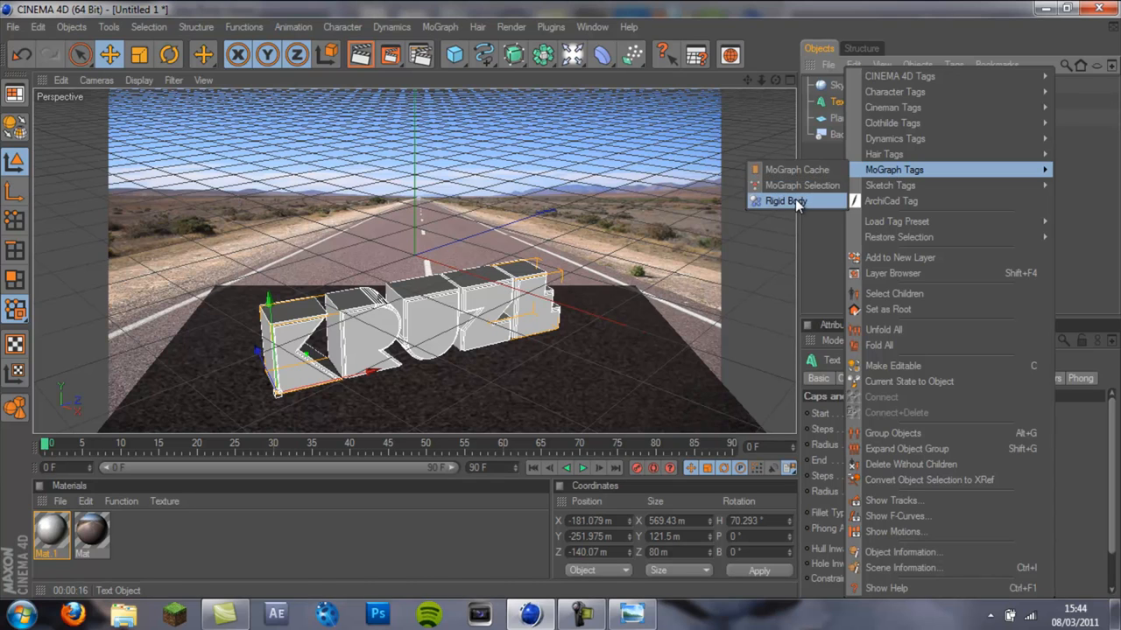
{"action": "left_click", "coordinate": [797, 203]}
{"action": "left_click", "coordinate": [845, 102]}
Raise the text along Y, play the simulation to frame 67 so the letters tumble, and render
{"action": "left_click_drag", "start_coordinate": [276, 309], "coordinate": [561, 307]}
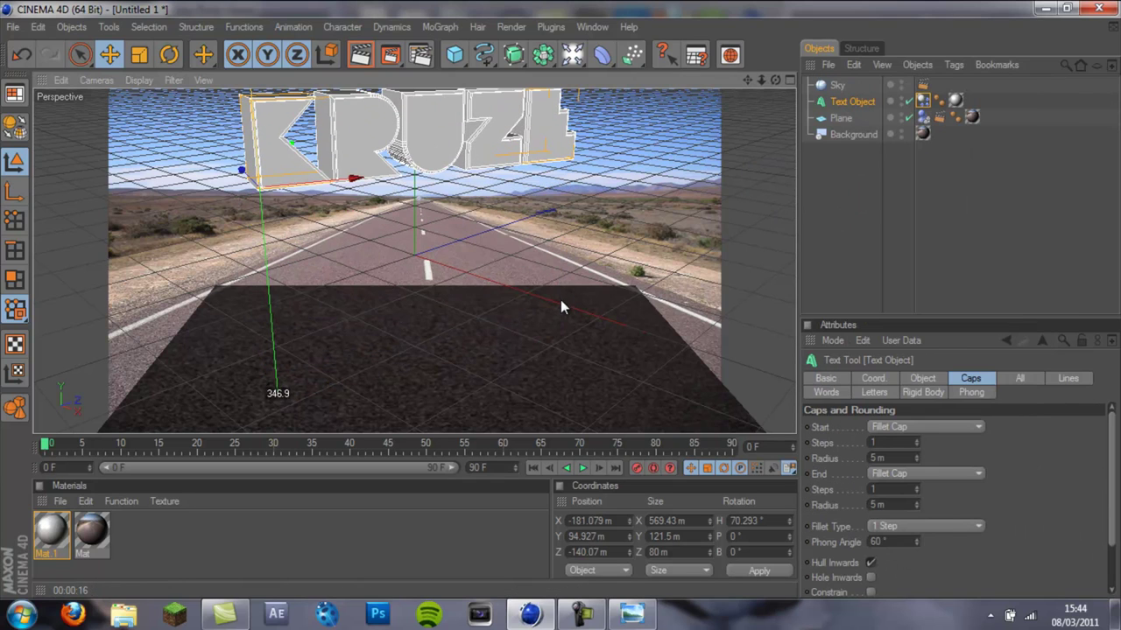
{"action": "left_click", "coordinate": [579, 473]}
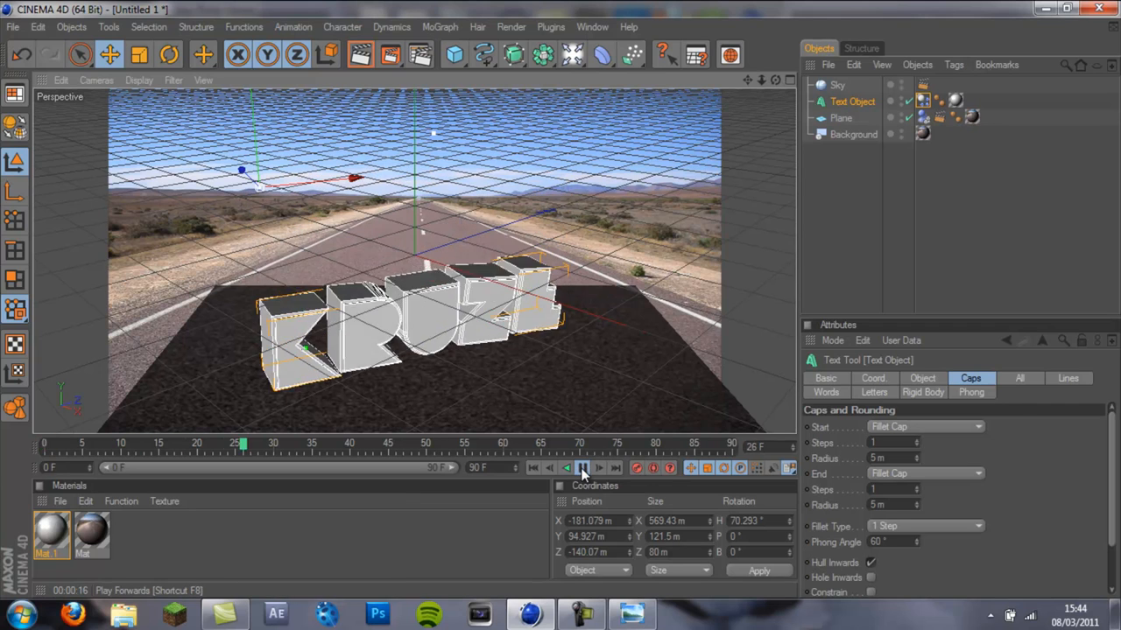
{"action": "left_click", "coordinate": [583, 470]}
{"action": "left_click", "coordinate": [582, 470]}
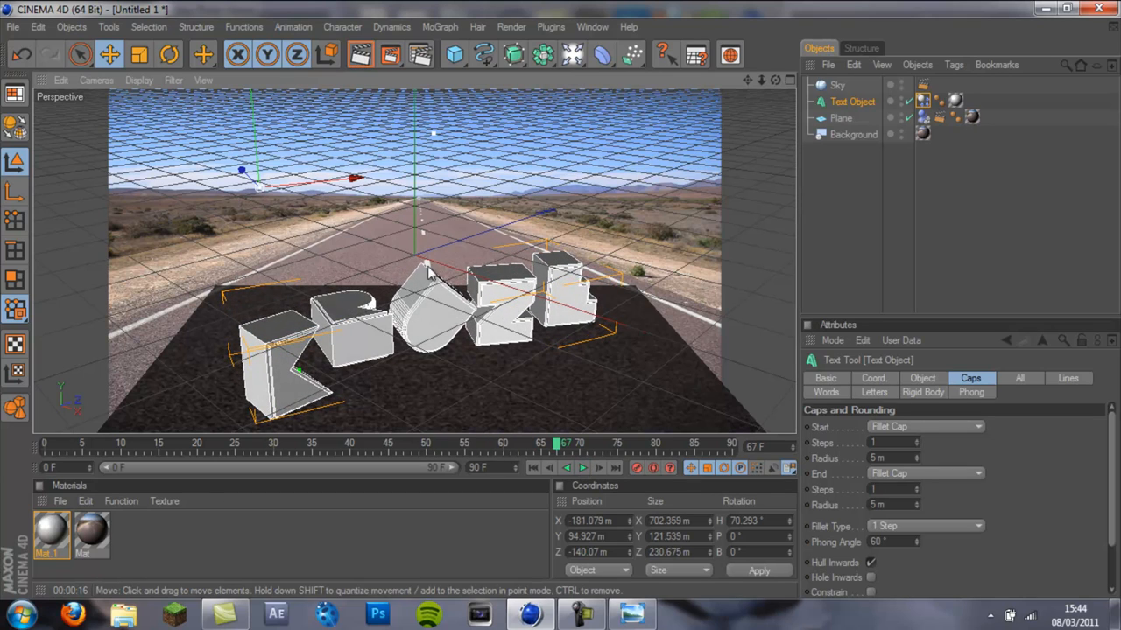
{"action": "left_click", "coordinate": [362, 56]}
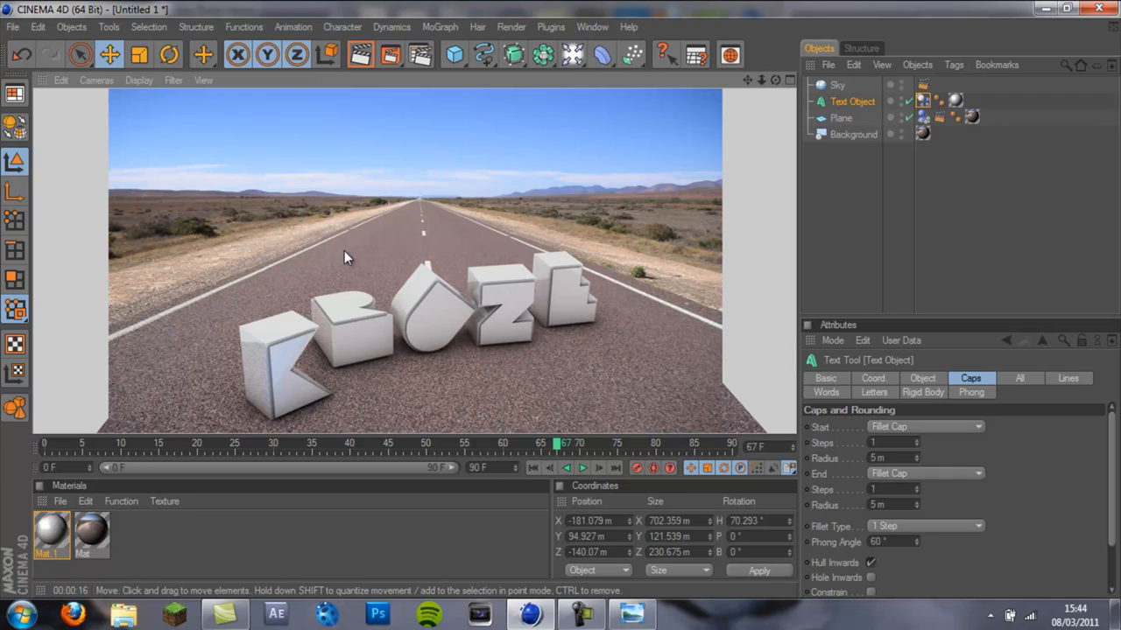
Let the frame-67 GI and ambient occlusion render of the scattered letters finish
{"action": "left_click", "coordinate": [454, 57]}
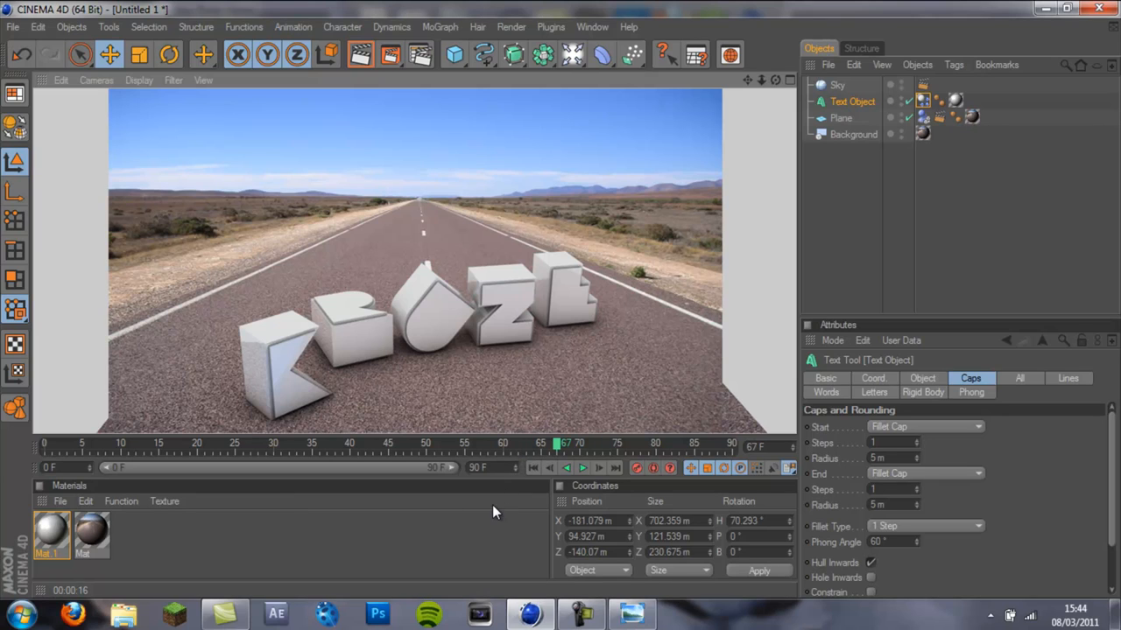
{"action": "left_click", "coordinate": [581, 614]}
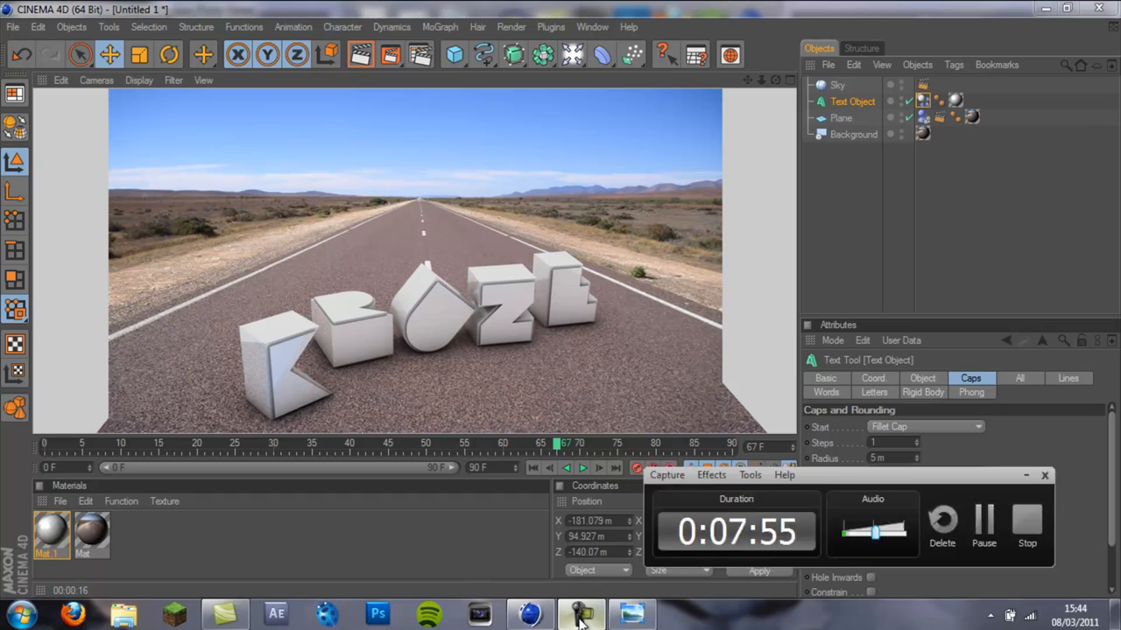